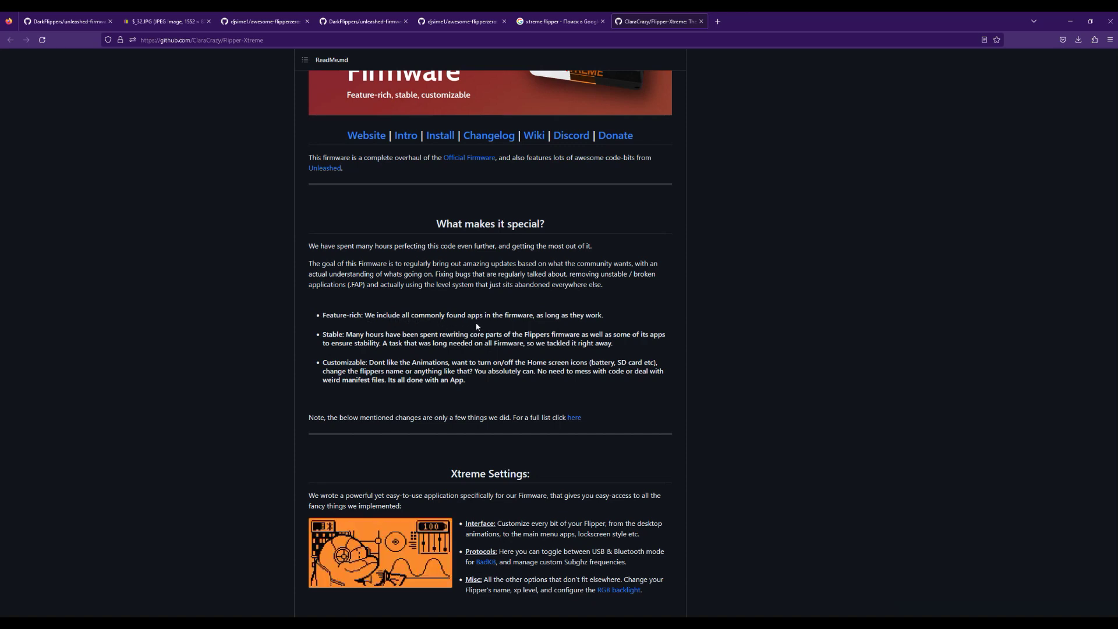
# Step: Examine the Flipper-Xtreme readme's feature overview, covering Xtreme Settings, Animations / Asset Packs, Bad Keyboard and Levels, and return to the repository's file list
pyautogui.scroll(-1, 341, 291)
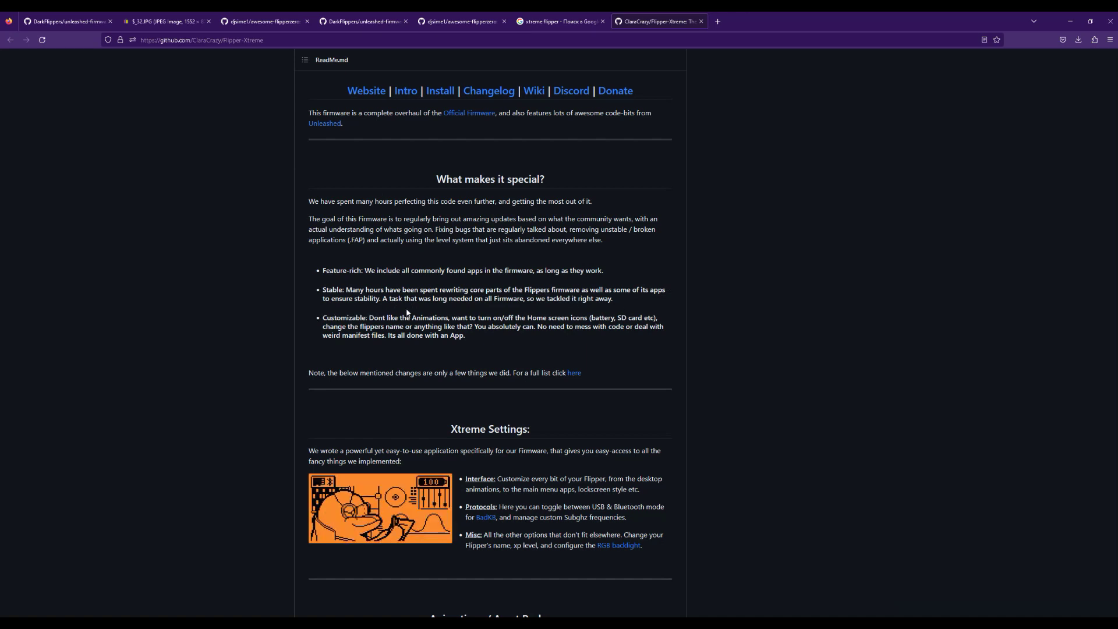
pyautogui.scroll(-1, 500, 347)
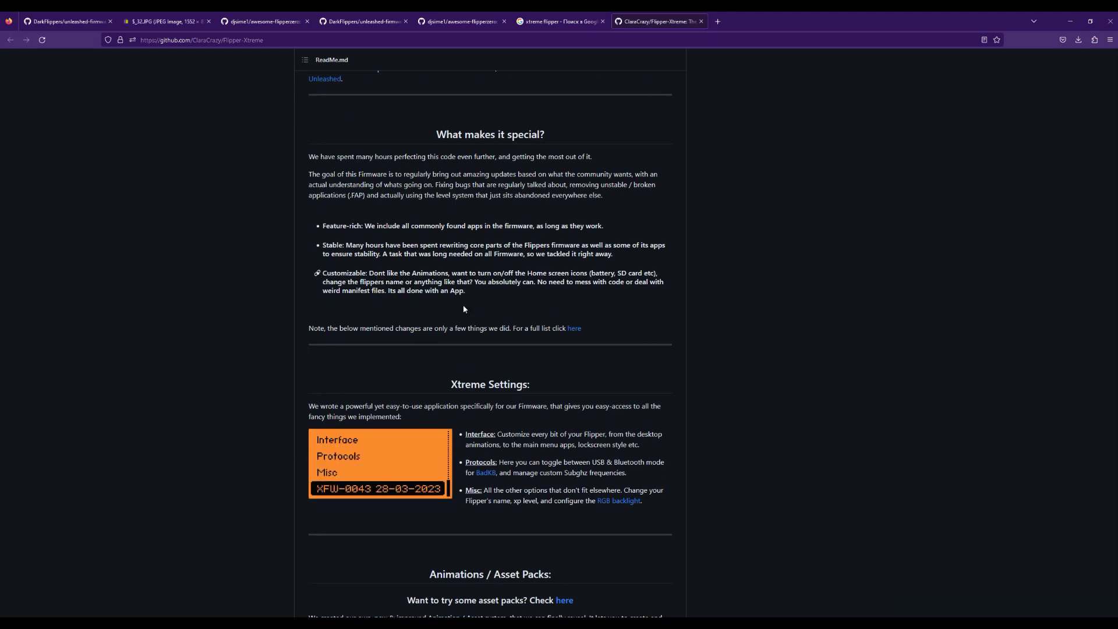
pyautogui.scroll(-2, 547, 327)
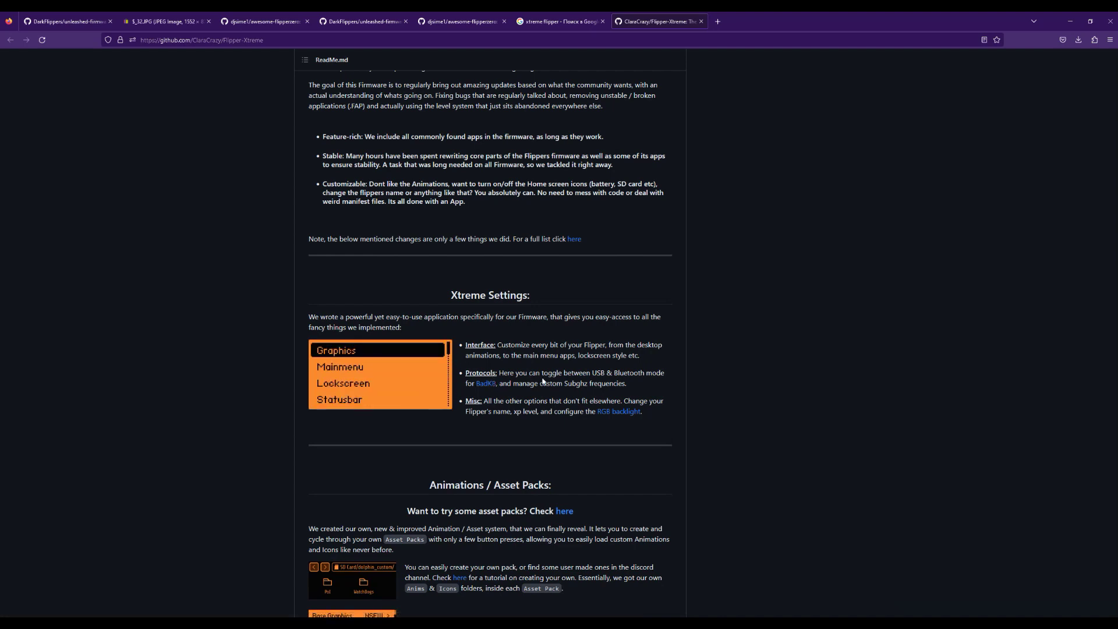
pyautogui.moveTo(580, 372); pyautogui.dragTo(601, 373)
pyautogui.click(512, 386)
pyautogui.scroll(-1, 512, 387)
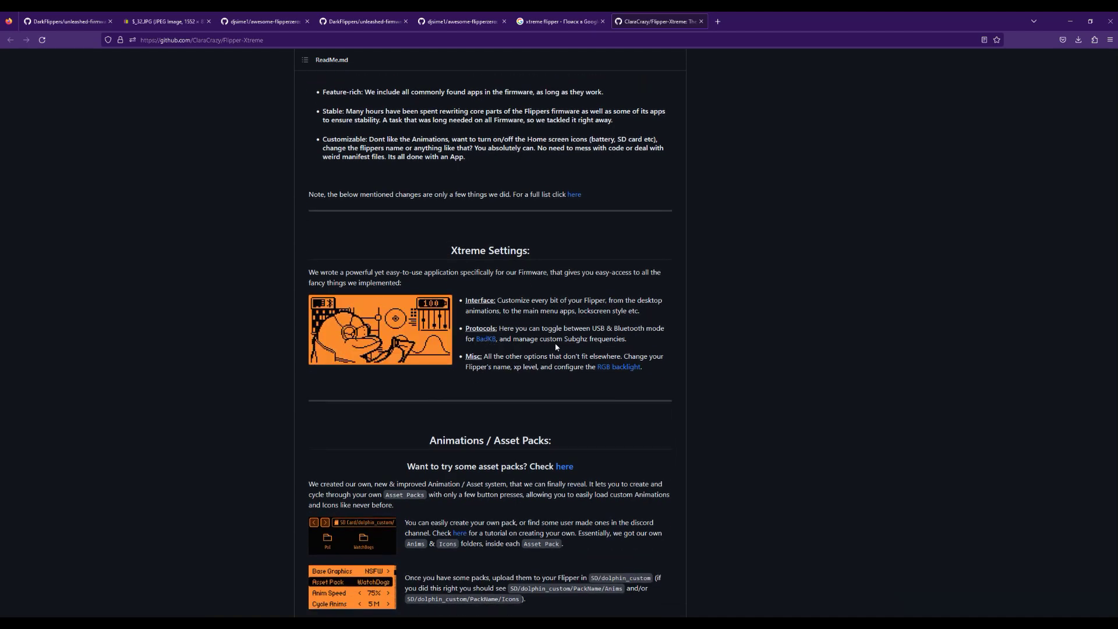
pyautogui.scroll(-4, 527, 339)
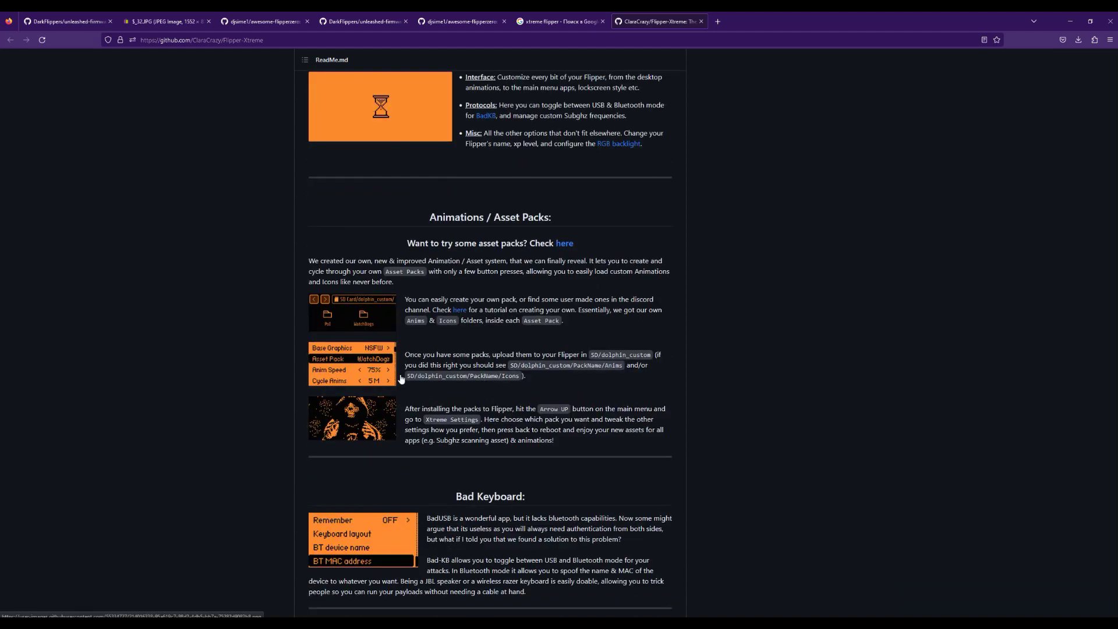
pyautogui.scroll(-3, 454, 361)
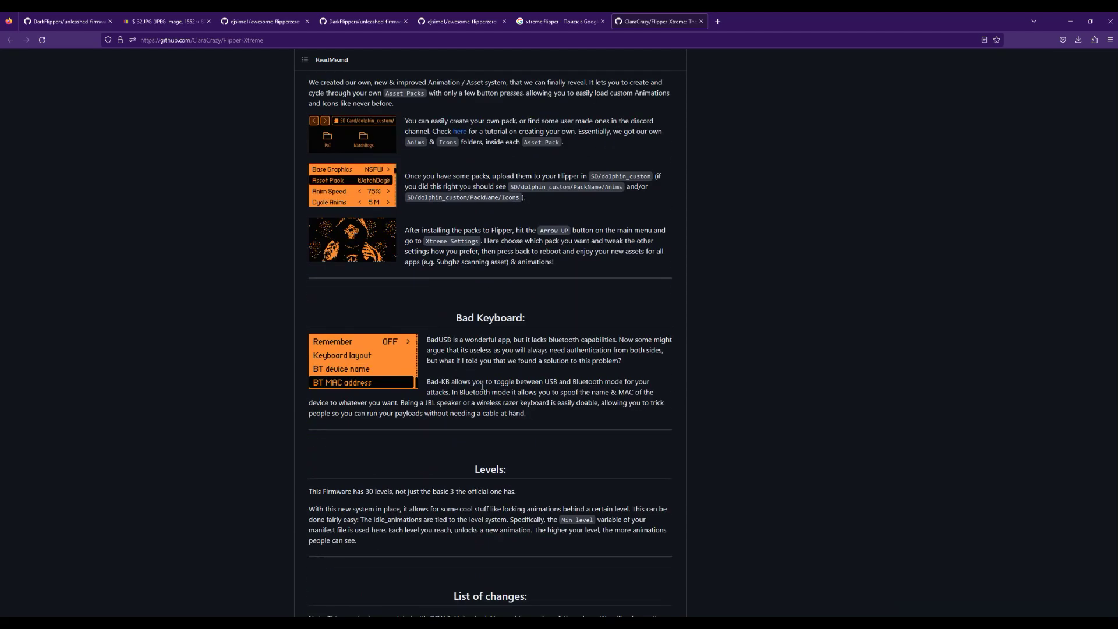
pyautogui.scroll(3, 458, 385)
pyautogui.scroll(-2, 457, 386)
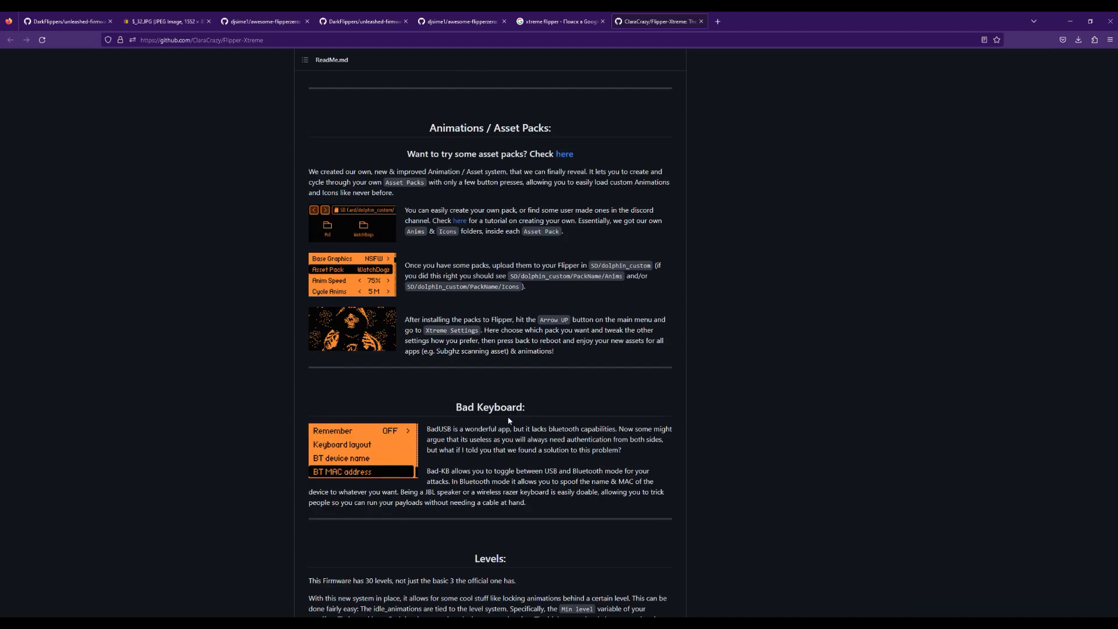
pyautogui.moveTo(457, 361); pyautogui.dragTo(582, 387)
pyautogui.click(585, 456)
pyautogui.press('Home')
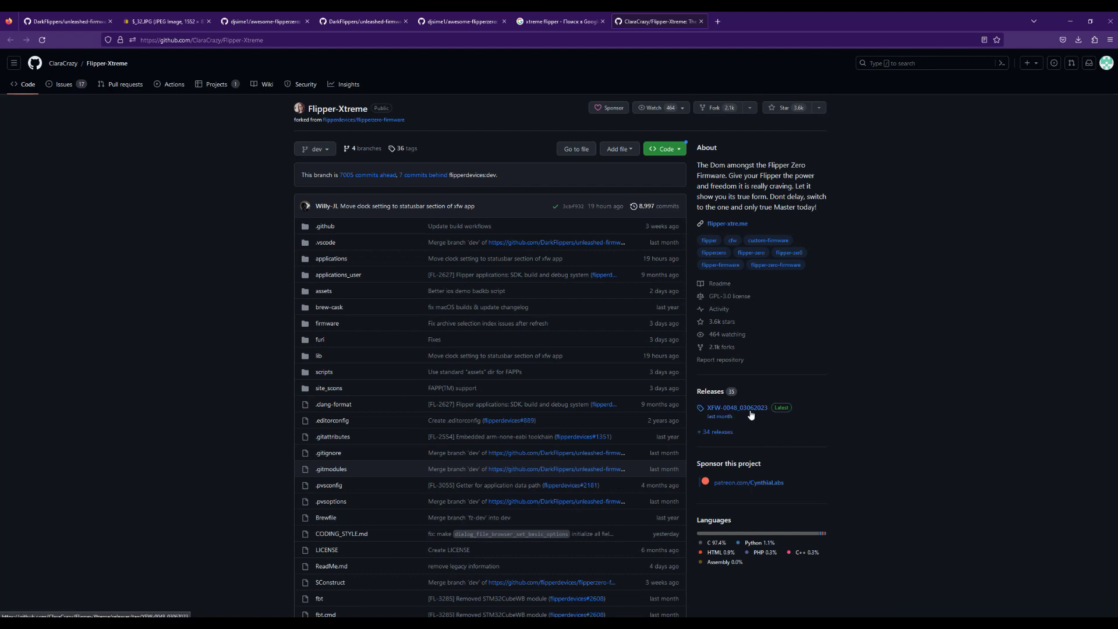
# Step: Switch to the DarkFlippers unleashed-firmware repository and open its full list of releases
pyautogui.click(457, 21)
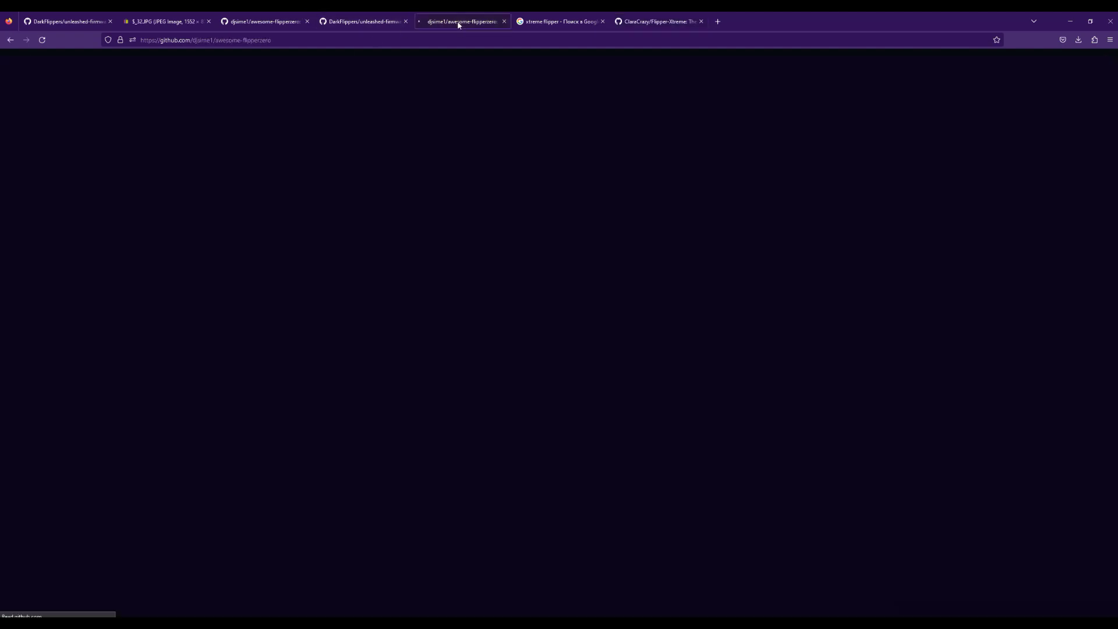
pyautogui.click(364, 22)
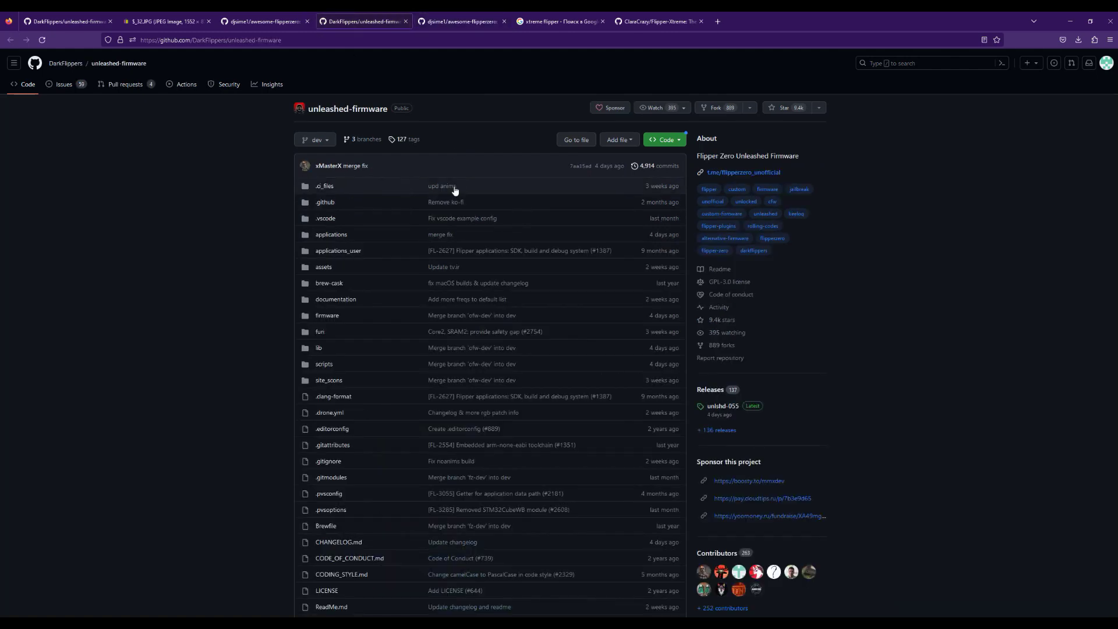
pyautogui.scroll(-1, 589, 386)
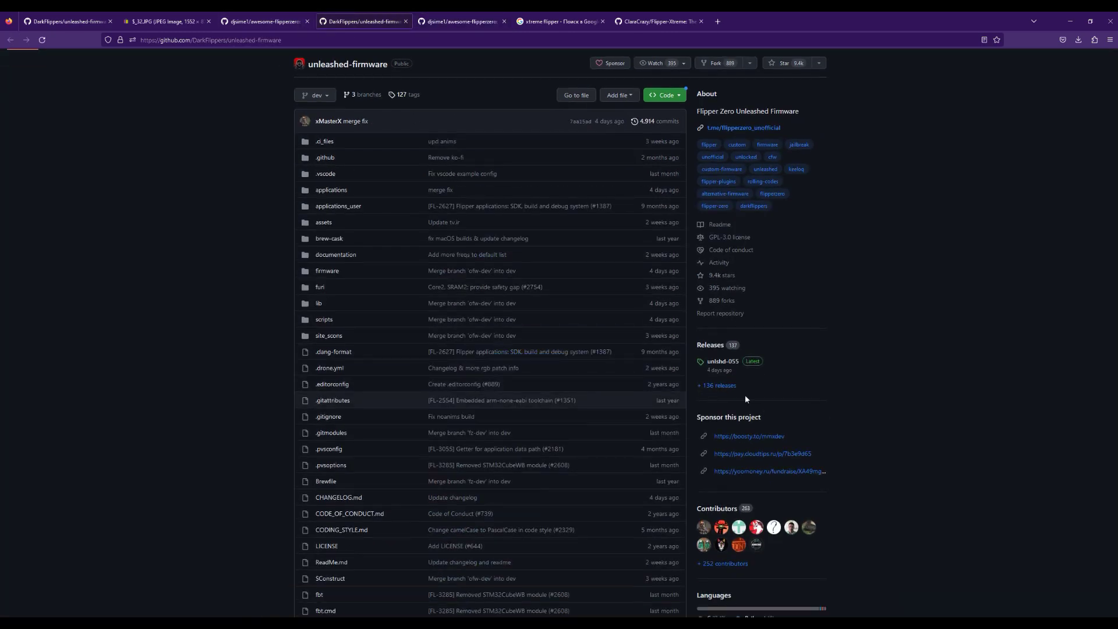
pyautogui.click(724, 364)
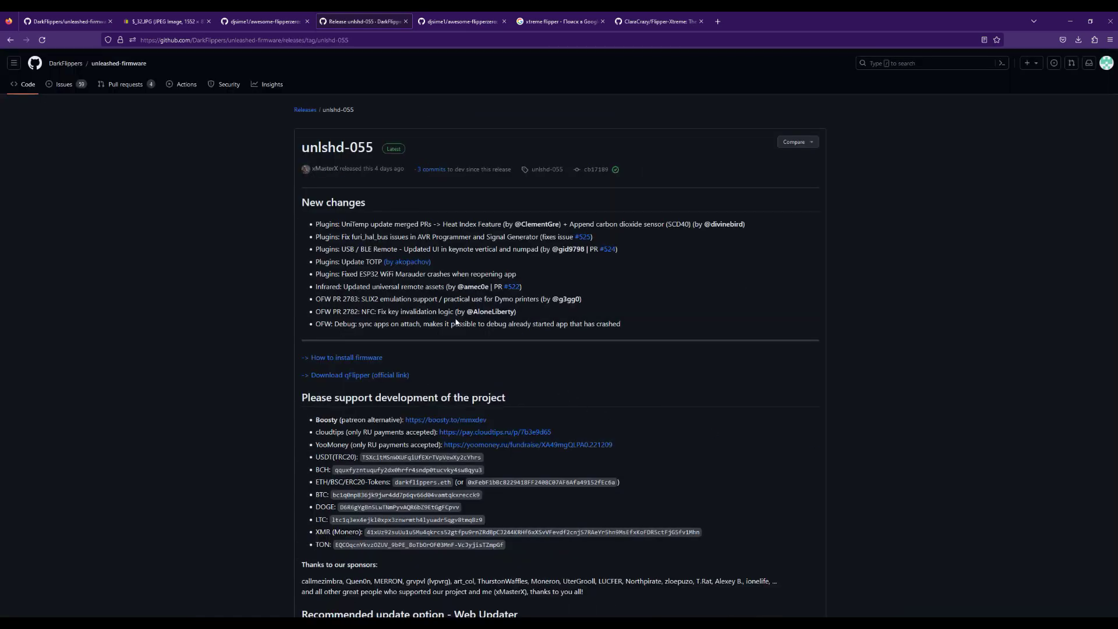
pyautogui.click(10, 40)
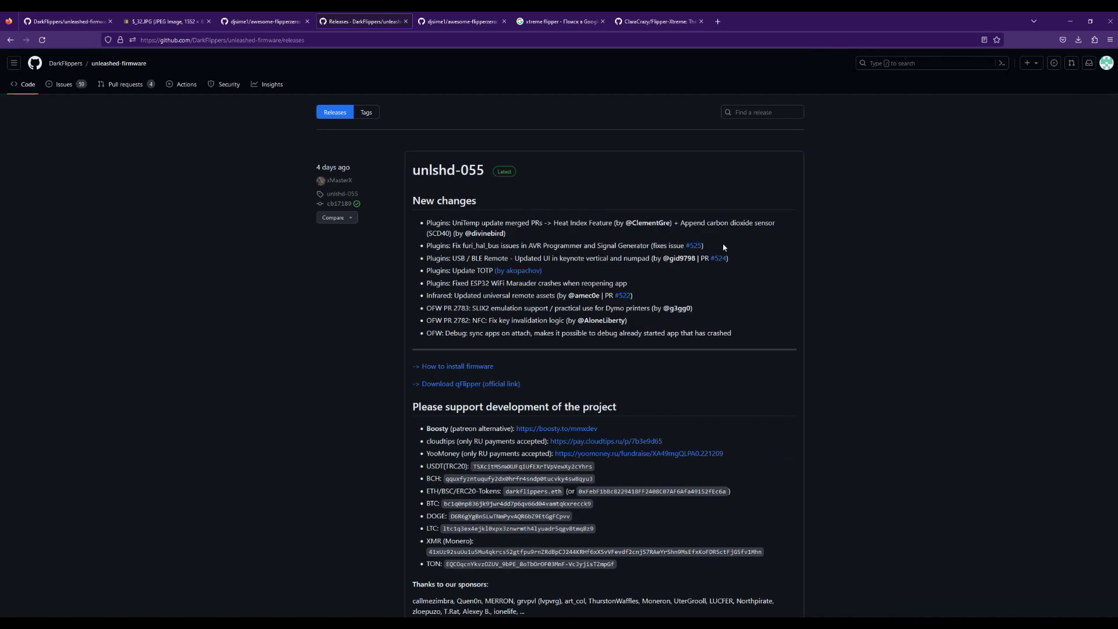
# Step: Examine the unlshd-055 release notes, including the explanation of the n, r and e builds and the Web Updater install options
pyautogui.scroll(-8, 645, 279)
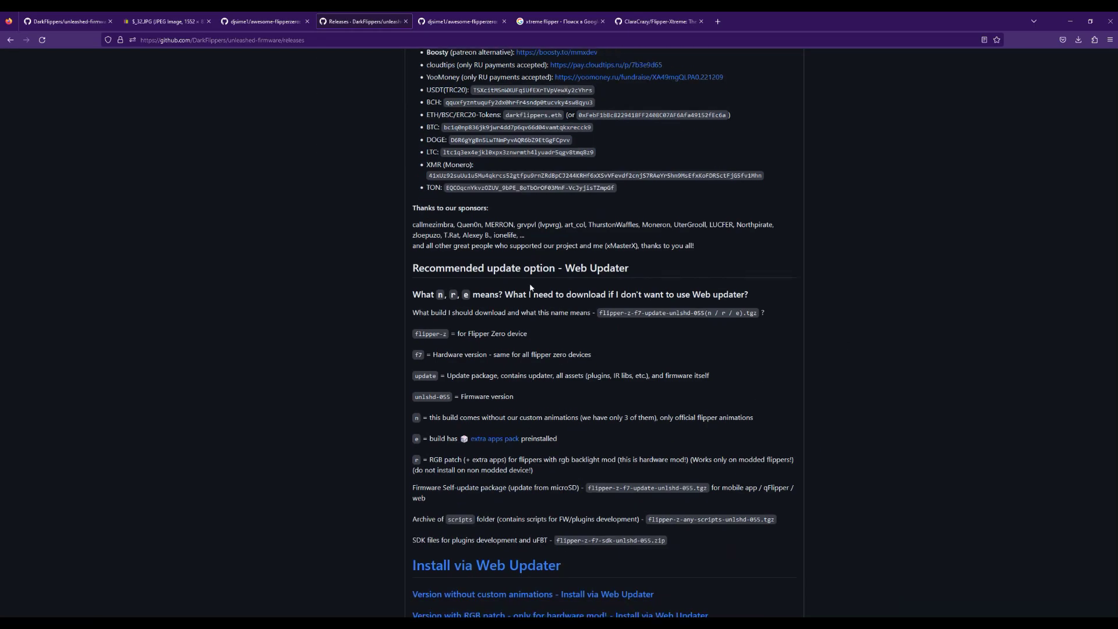
pyautogui.scroll(8, 529, 289)
pyautogui.scroll(-8, 510, 305)
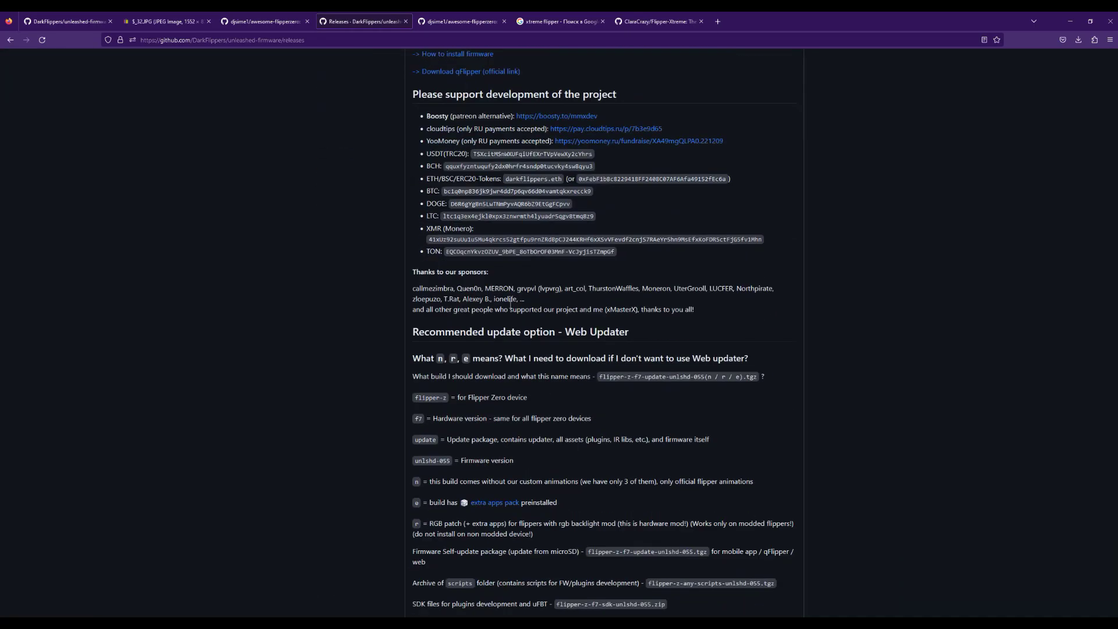
pyautogui.scroll(-3, 510, 306)
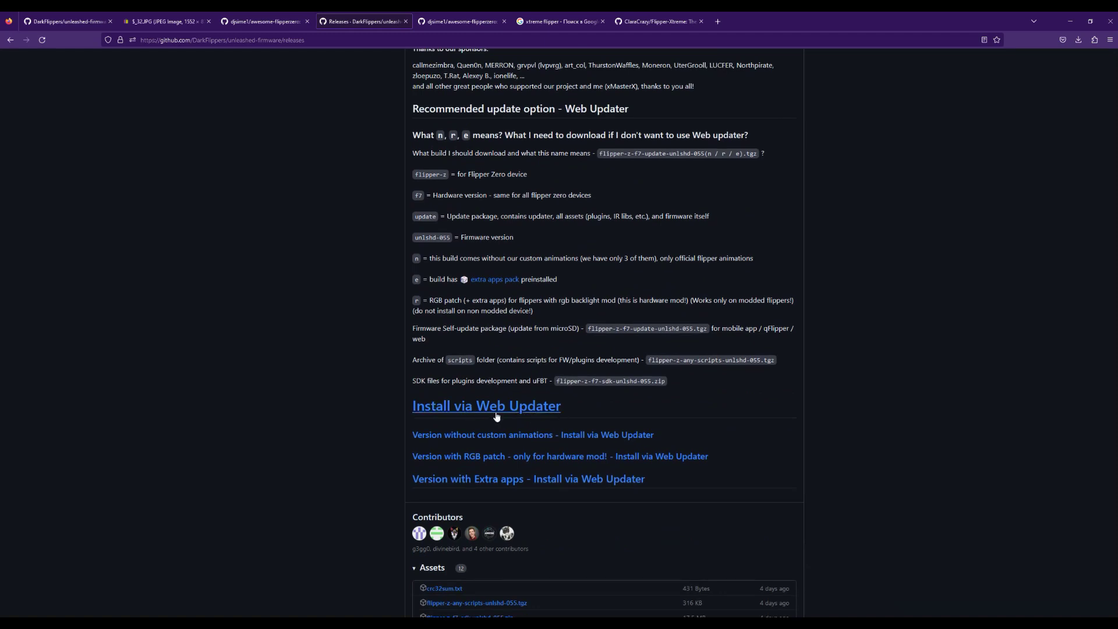
pyautogui.scroll(-1, 471, 452)
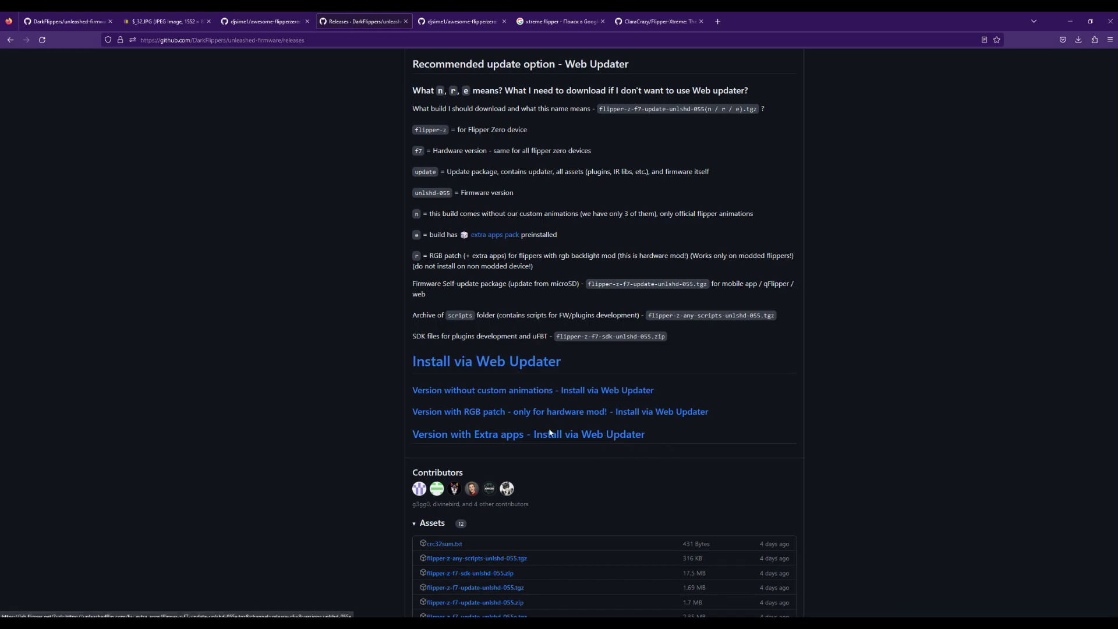
pyautogui.scroll(-5, 644, 432)
pyautogui.scroll(-20, 685, 436)
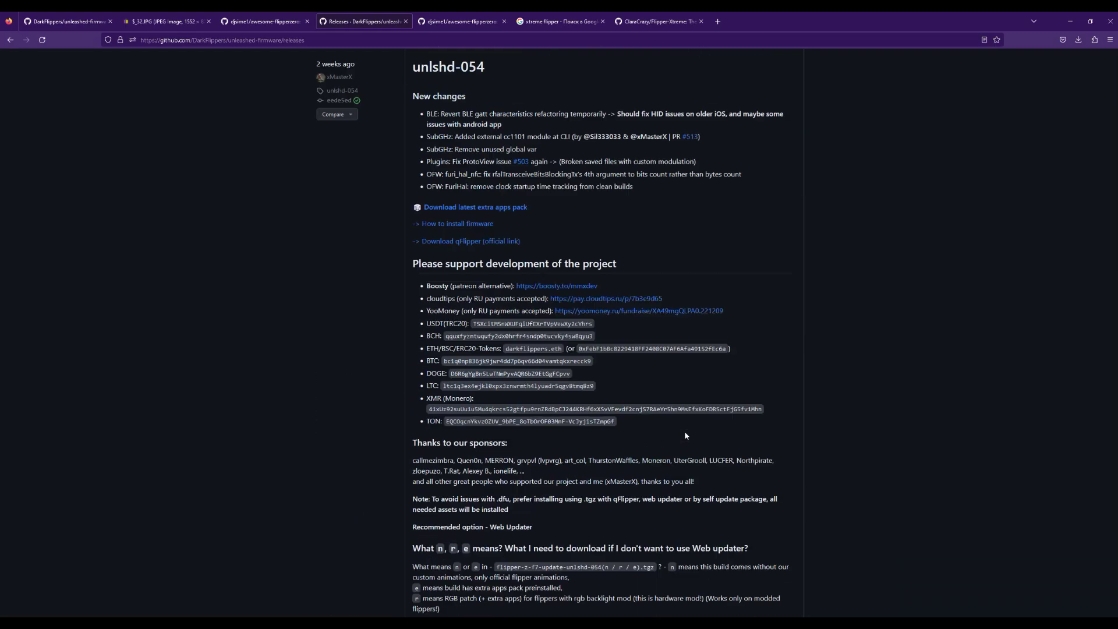
pyautogui.scroll(20, 685, 431)
# Step: Find the older unlshd-052 release in the list and expand its assets to show the downloadable files
pyautogui.scroll(-20, 676, 428)
pyautogui.scroll(-15, 569, 412)
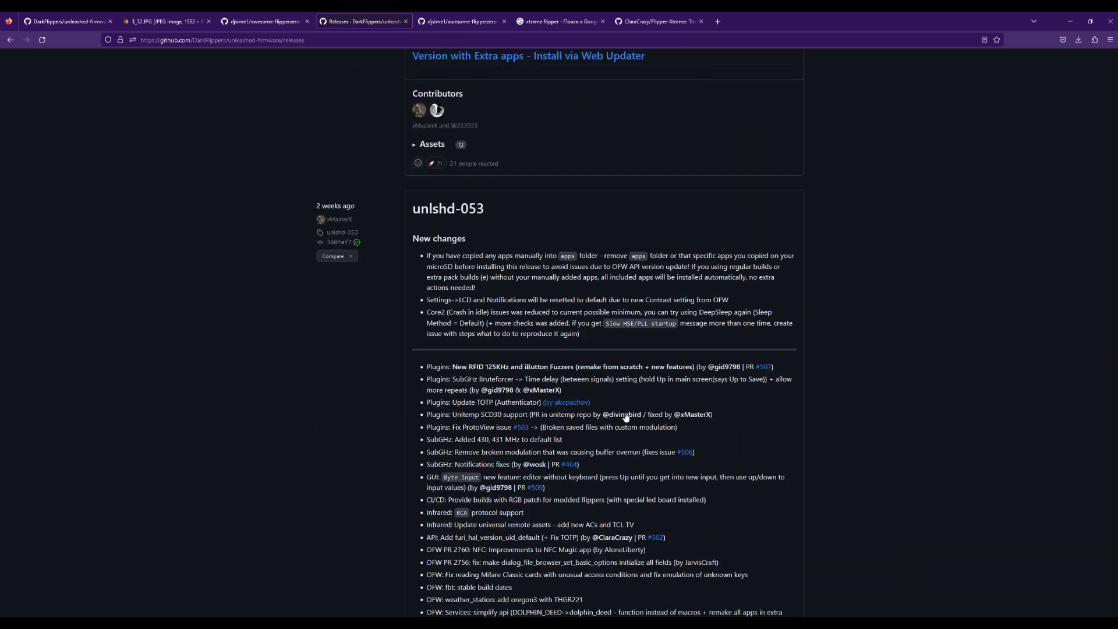
pyautogui.scroll(-10, 573, 434)
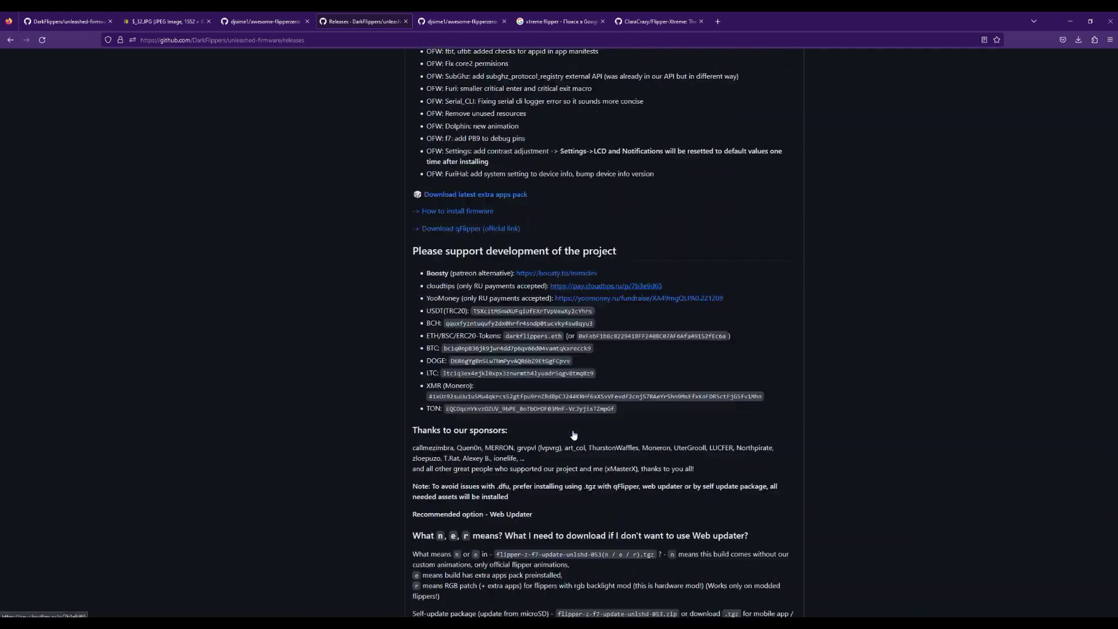
pyautogui.scroll(-5, 576, 434)
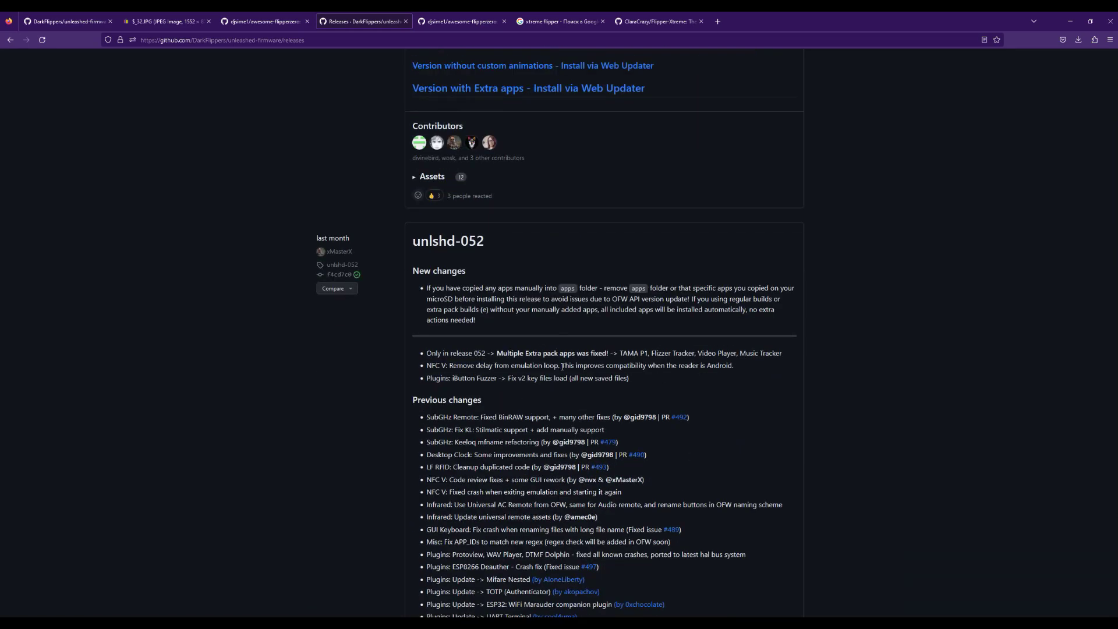
pyautogui.scroll(1, 553, 390)
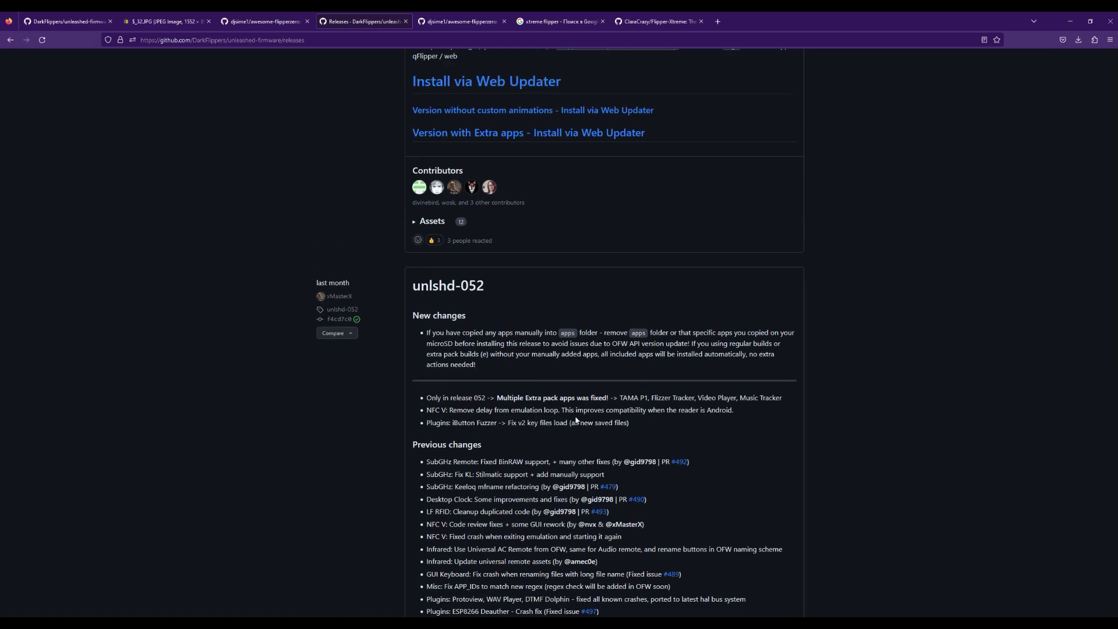
pyautogui.scroll(-7, 614, 431)
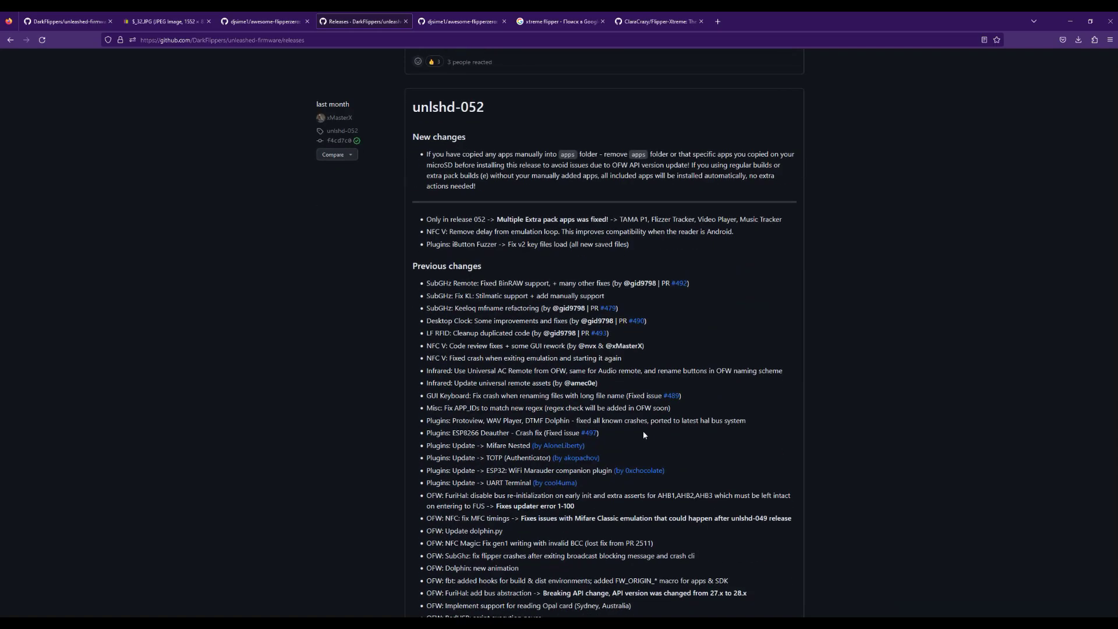
pyautogui.scroll(-6, 488, 454)
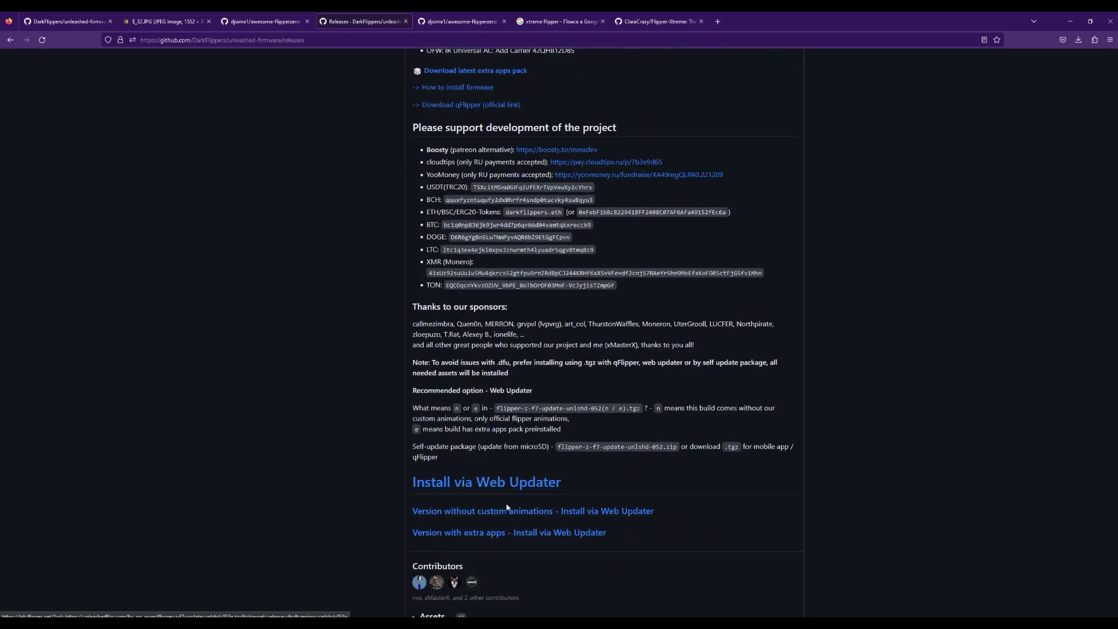
pyautogui.scroll(-3, 505, 504)
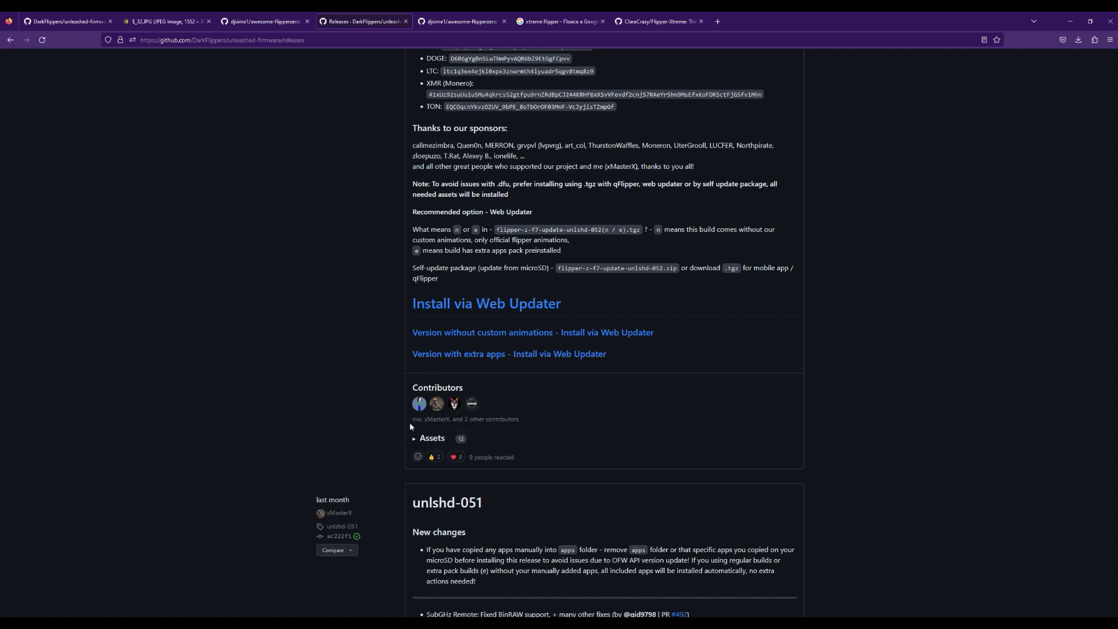
pyautogui.click(432, 437)
pyautogui.scroll(-2, 505, 414)
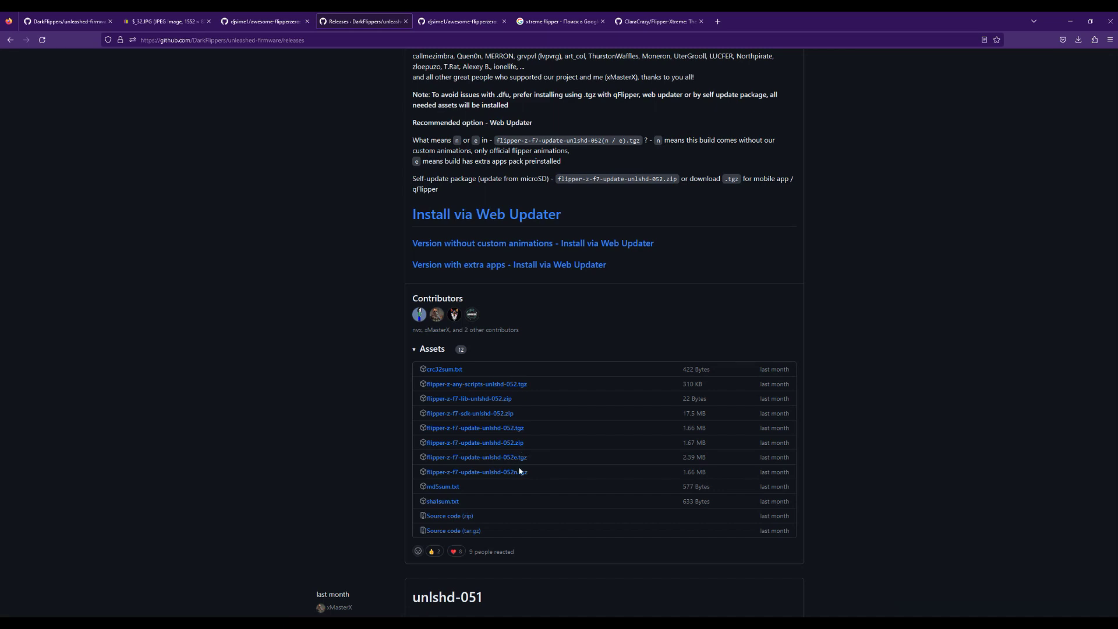
# Step: Switch to File Explorer, inspect the contents of the FLIPPER SD (F:) drive, and return to the drive overview
pyautogui.press('super+e')
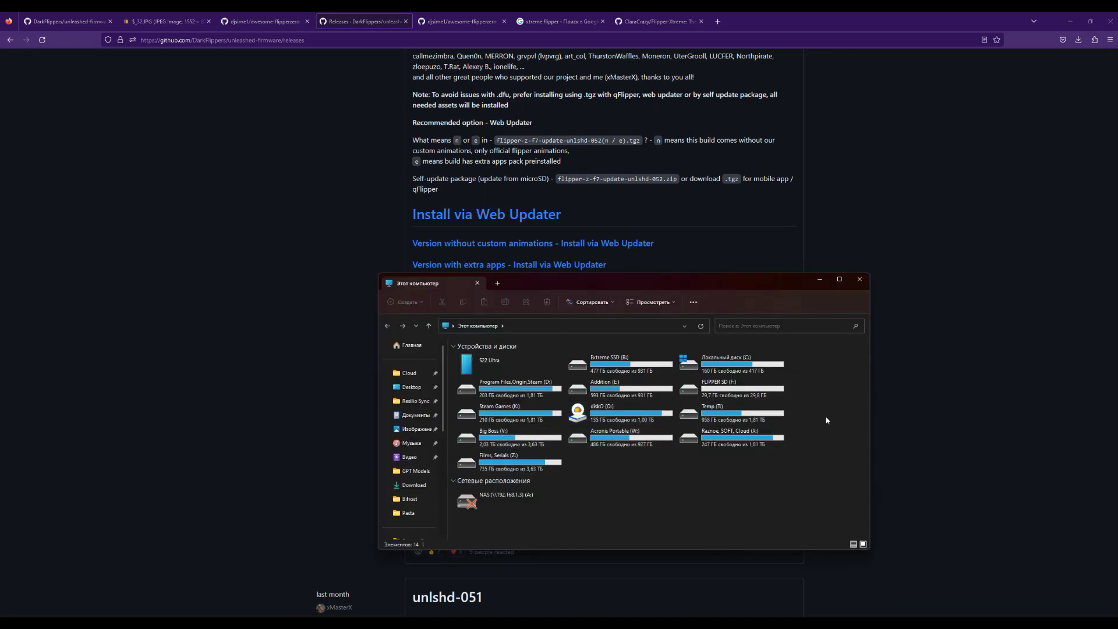
pyautogui.doubleClick(728, 389)
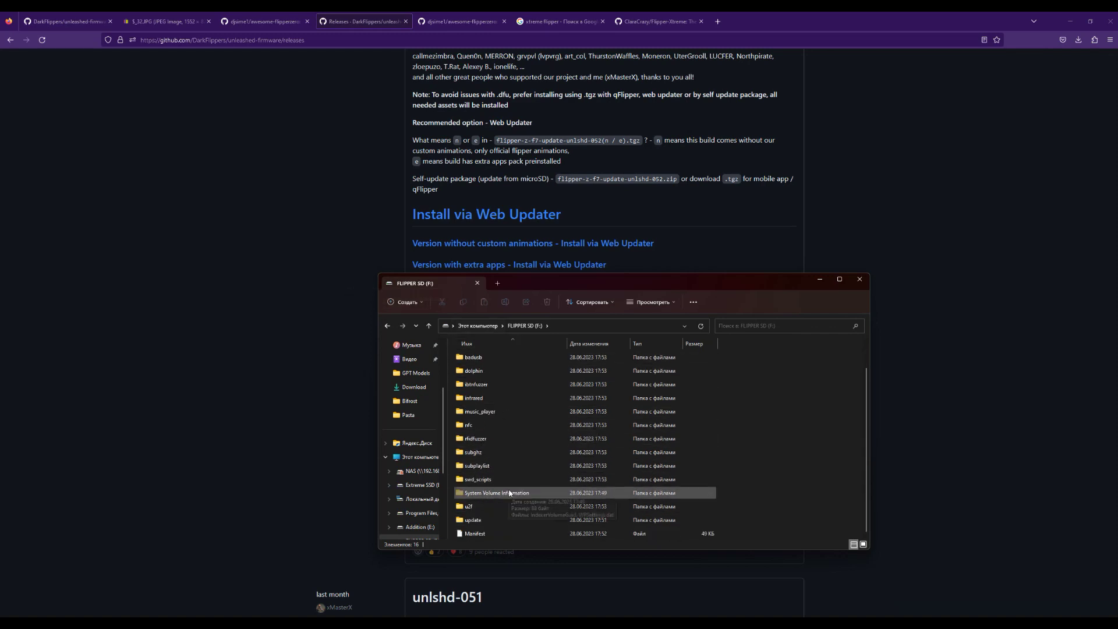
pyautogui.click(387, 325)
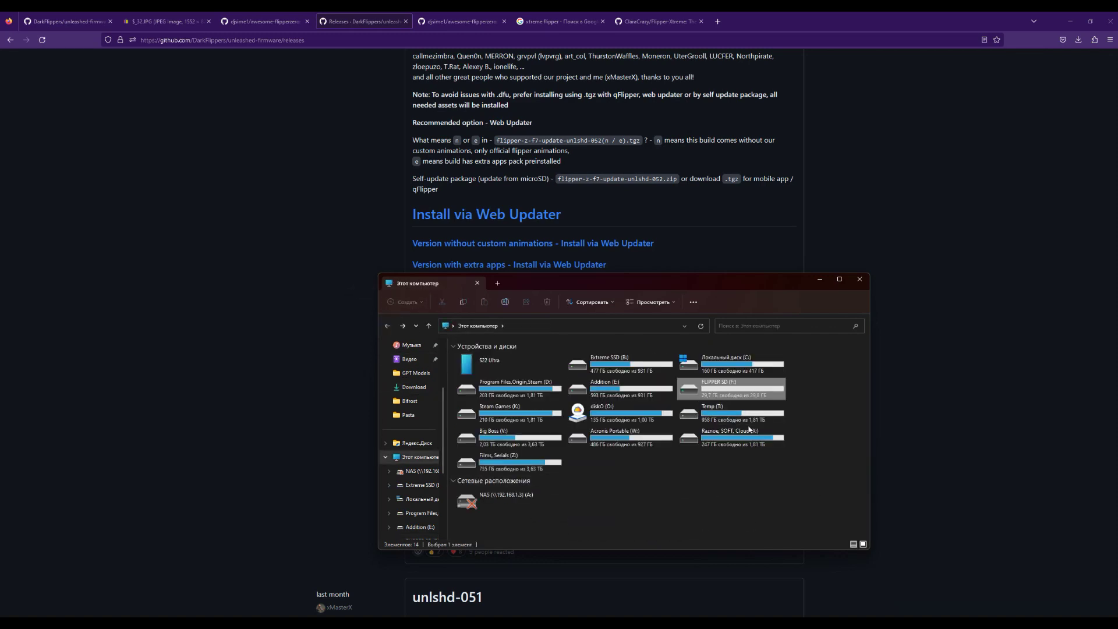
# Step: Quick-format the FLIPPER SD (F:) drive as FAT32 with a 32 KB allocation unit, and open the drive to check its contents
pyautogui.rightClick(700, 387)
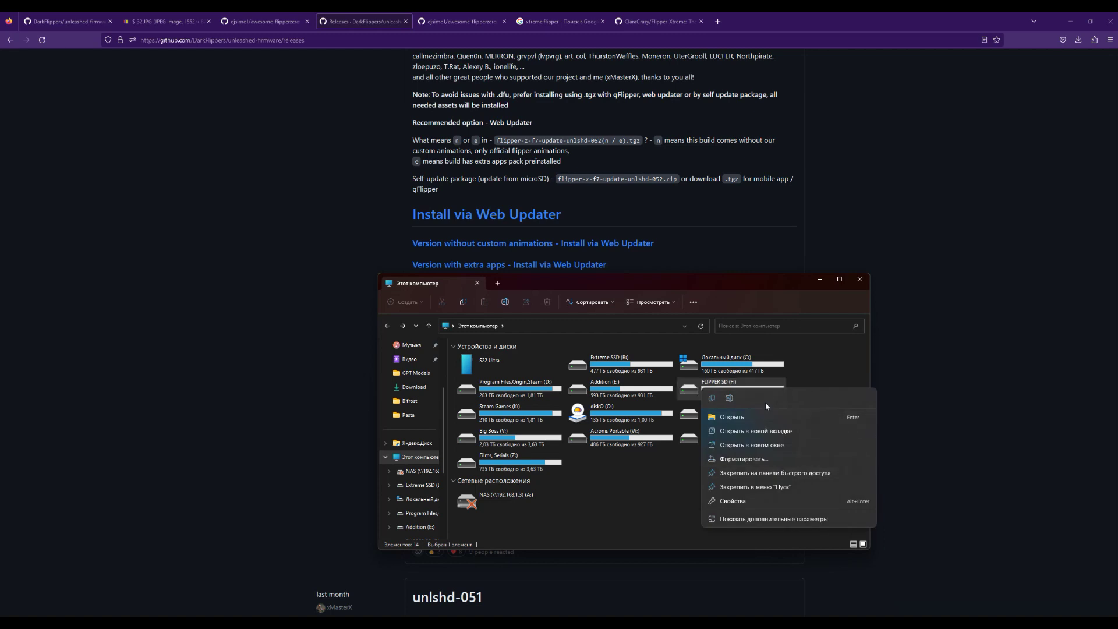
pyautogui.click(749, 460)
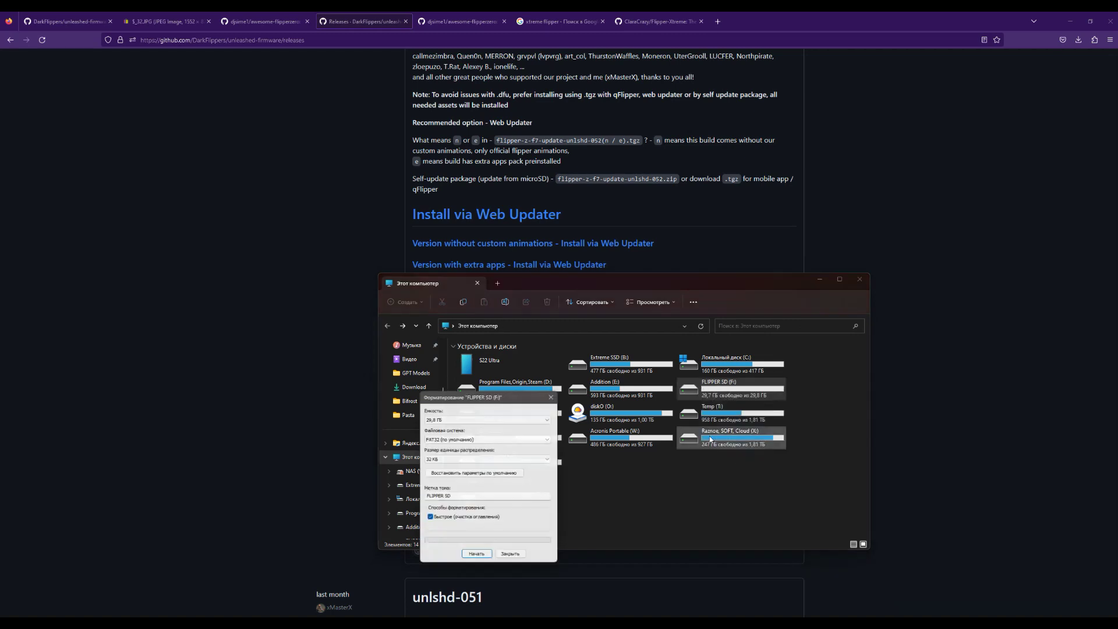
pyautogui.click(486, 557)
pyautogui.click(600, 318)
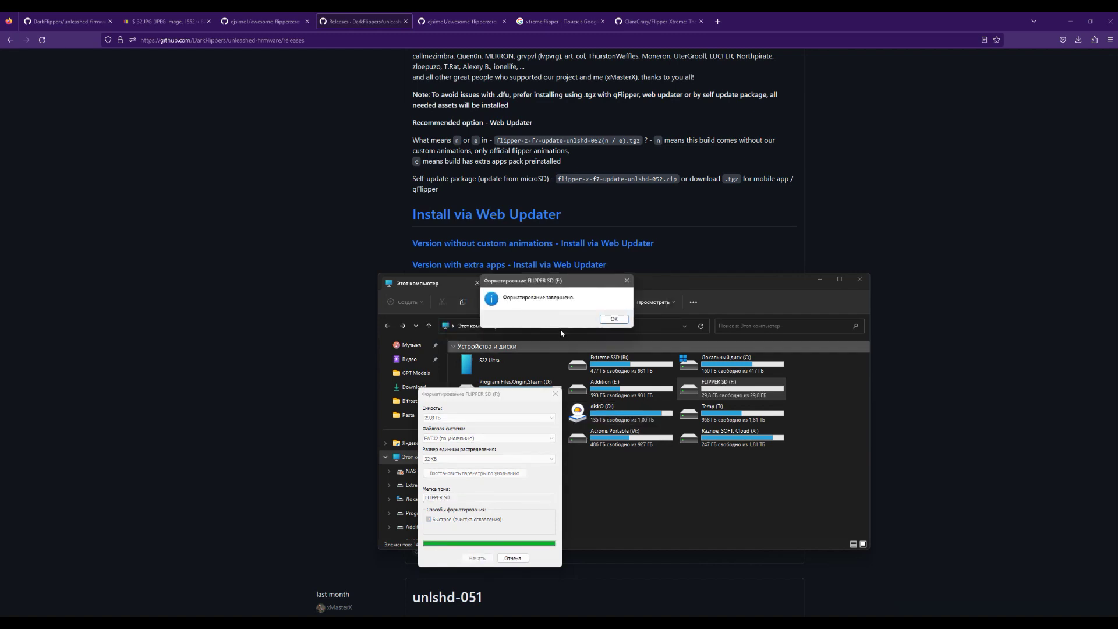
pyautogui.click(624, 321)
pyautogui.click(513, 558)
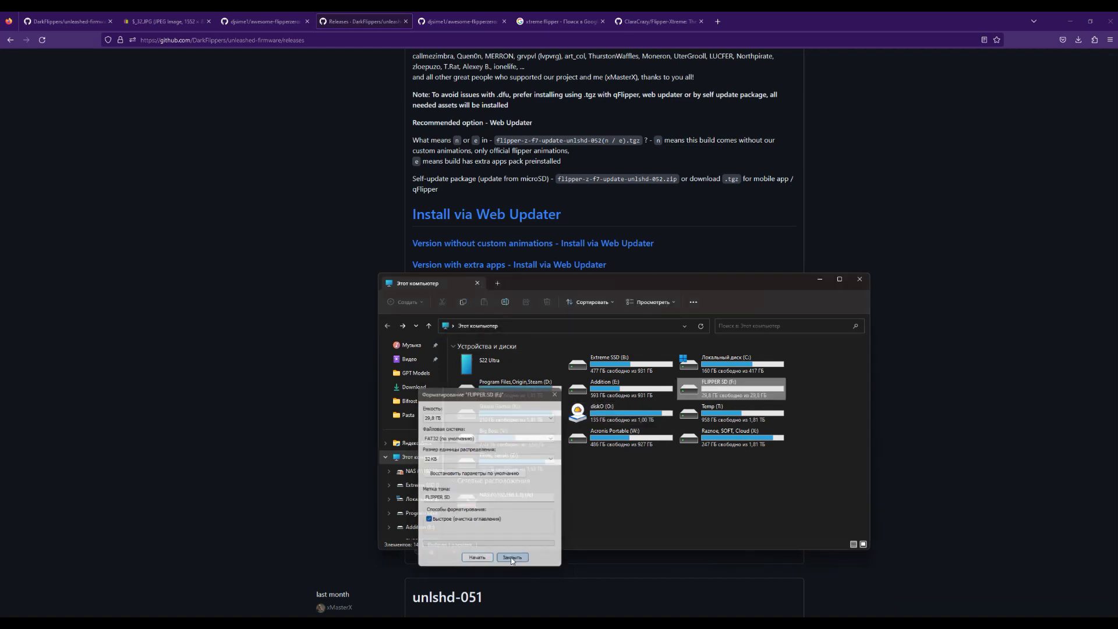
pyautogui.doubleClick(735, 387)
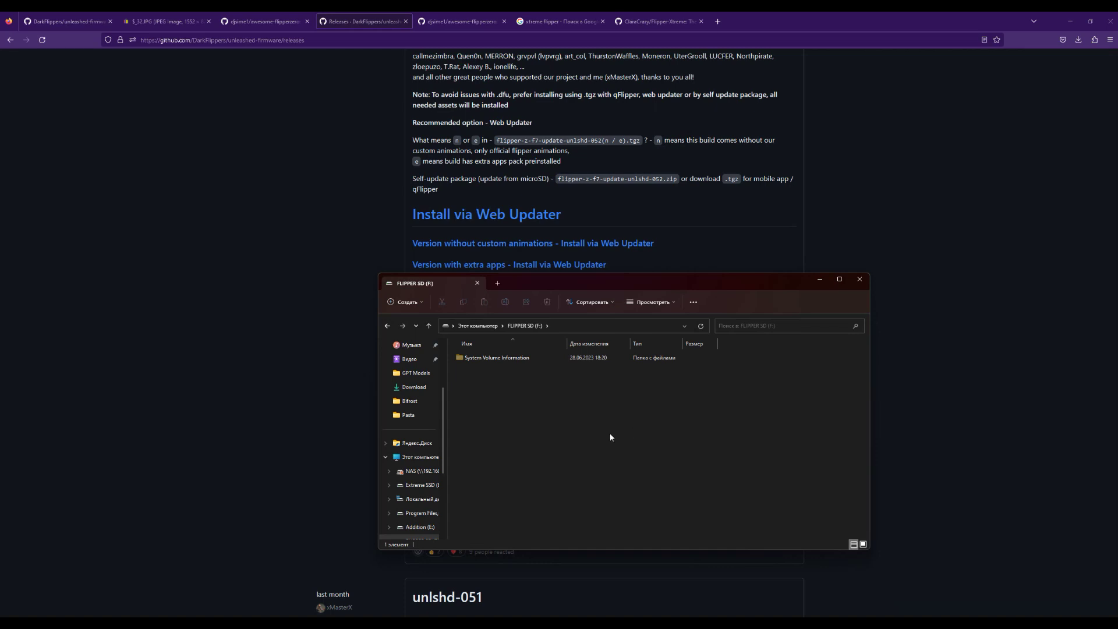
pyautogui.click(440, 623)
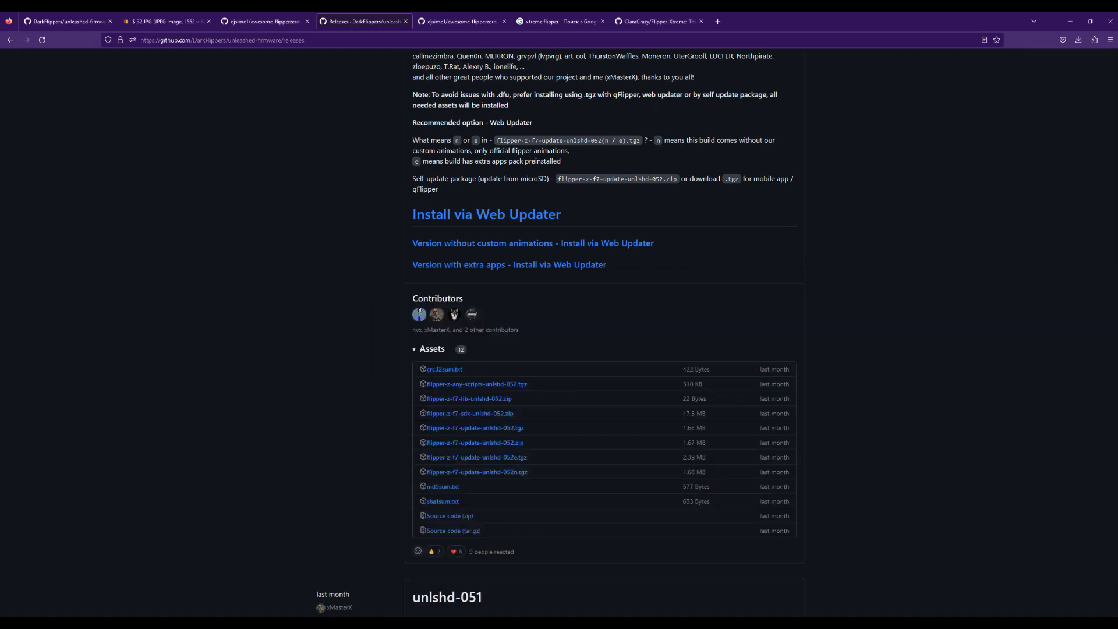
# Step: Switch to File Explorer and check the f7-update-unlshd-052 folder's files in the Temp folder on drive X:, returning to Temp
pyautogui.click(439, 623)
pyautogui.moveTo(597, 281); pyautogui.dragTo(488, 232)
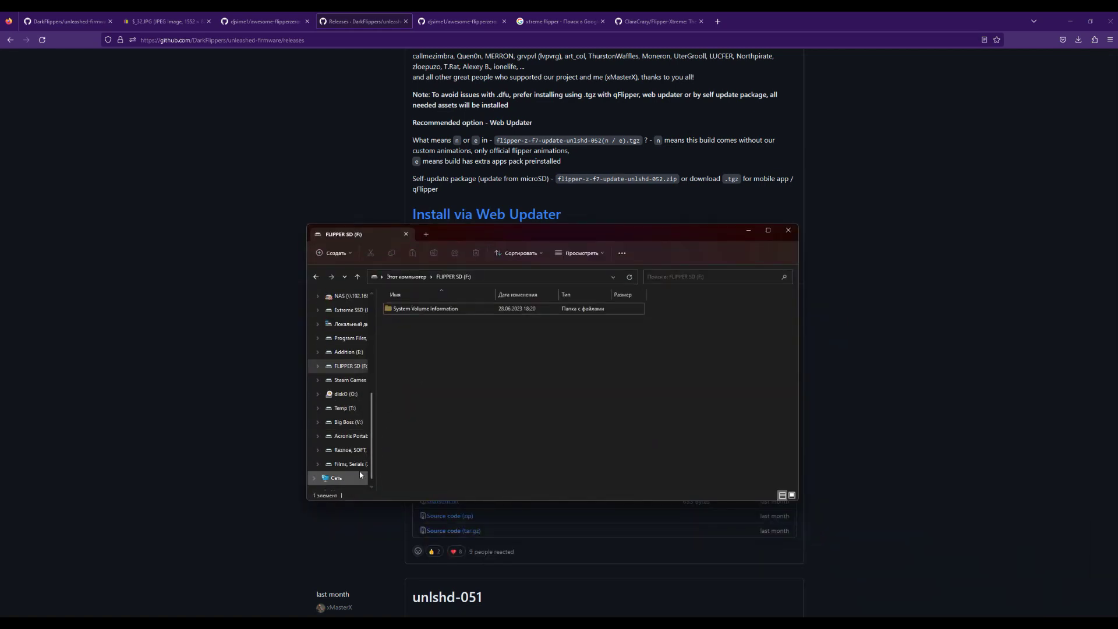
pyautogui.click(357, 452)
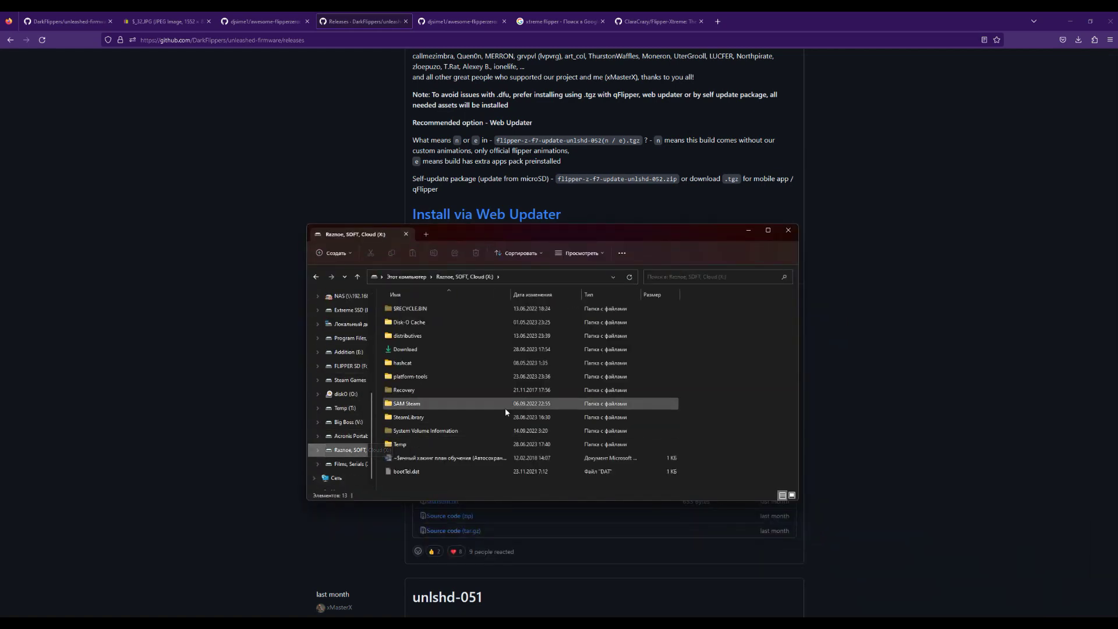
pyautogui.doubleClick(425, 446)
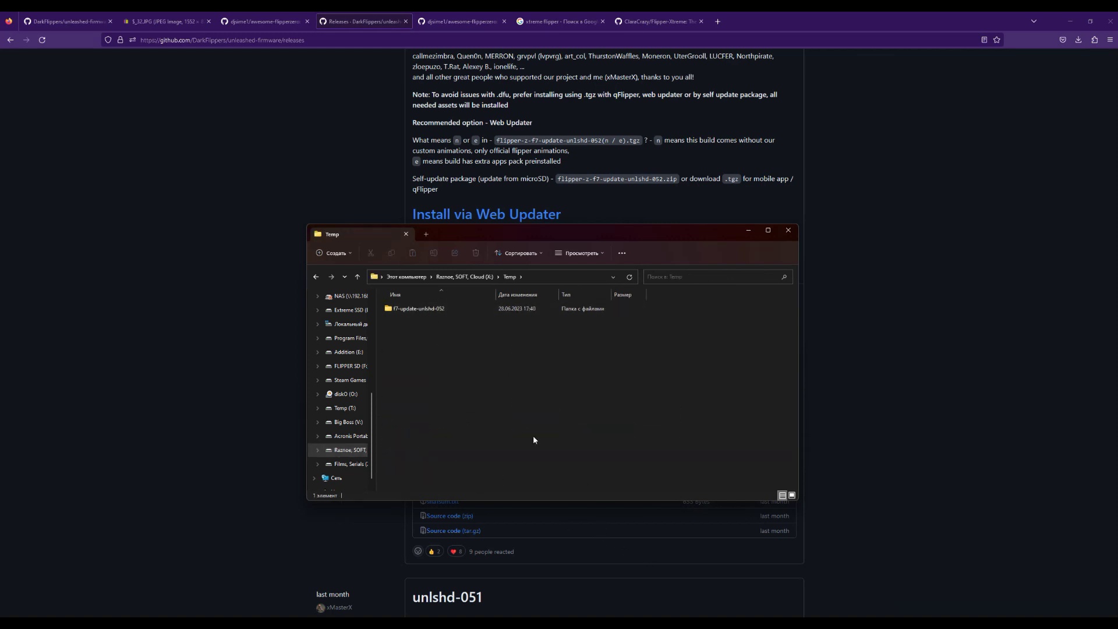
pyautogui.click(428, 312)
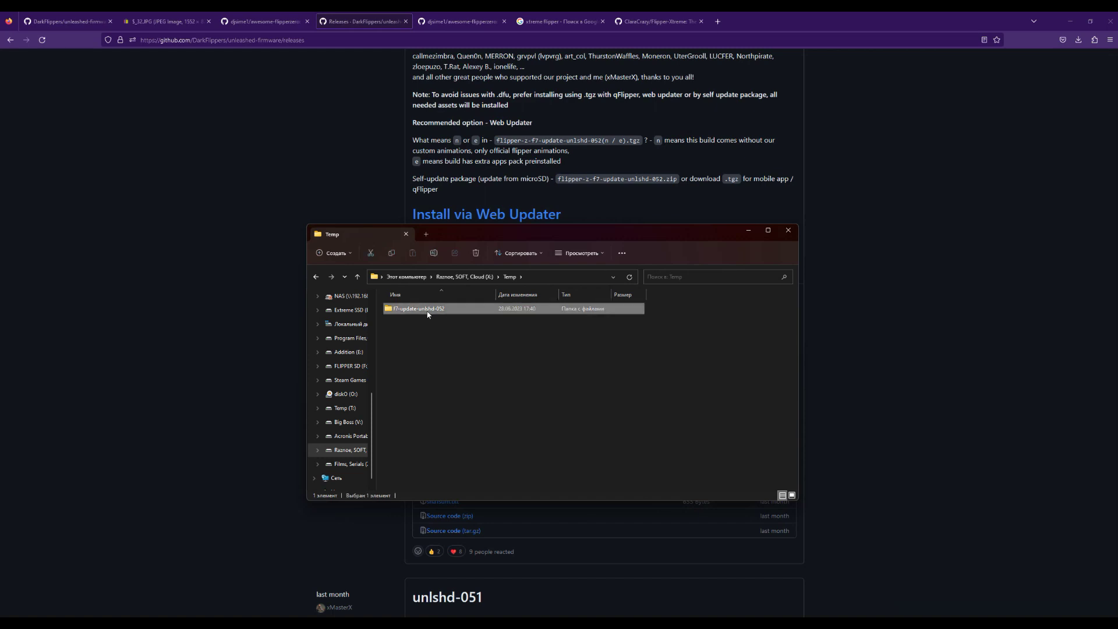
pyautogui.doubleClick(436, 310)
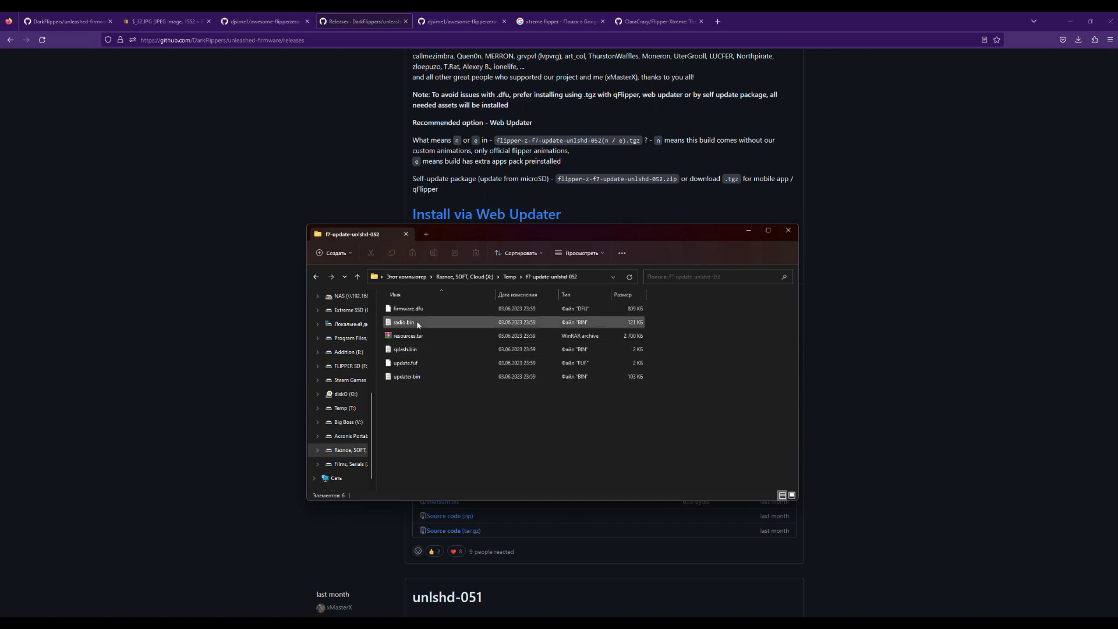
pyautogui.click(316, 276)
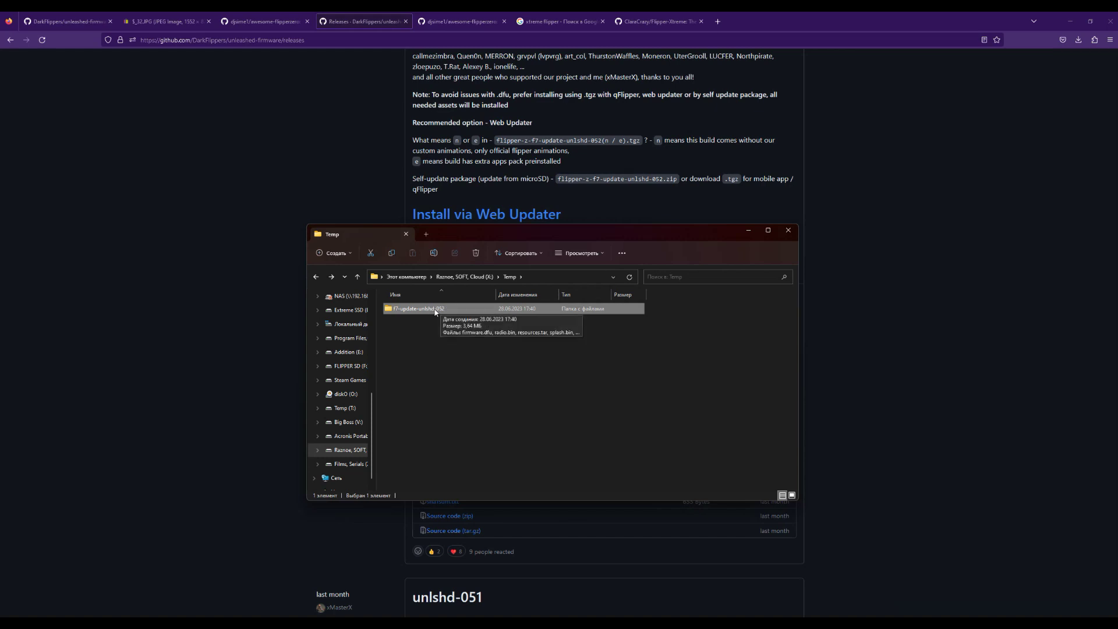
# Step: Copy the f7-update-unlshd-052 folder to the root of the FLIPPER SD (F:) drive
pyautogui.scroll(2, 357, 395)
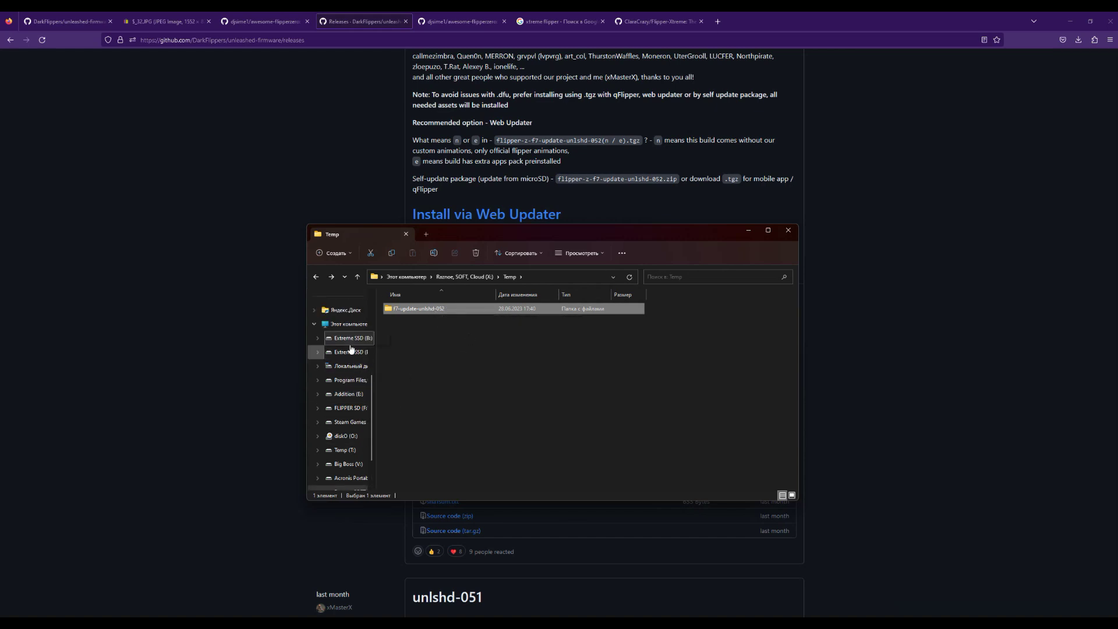
pyautogui.click(349, 408)
pyautogui.hotkey('ctrl', 'v')
# Step: Create a folder named "update" in the root of the FLIPPER SD (F:) drive
pyautogui.click(440, 367)
pyautogui.rightClick(439, 366)
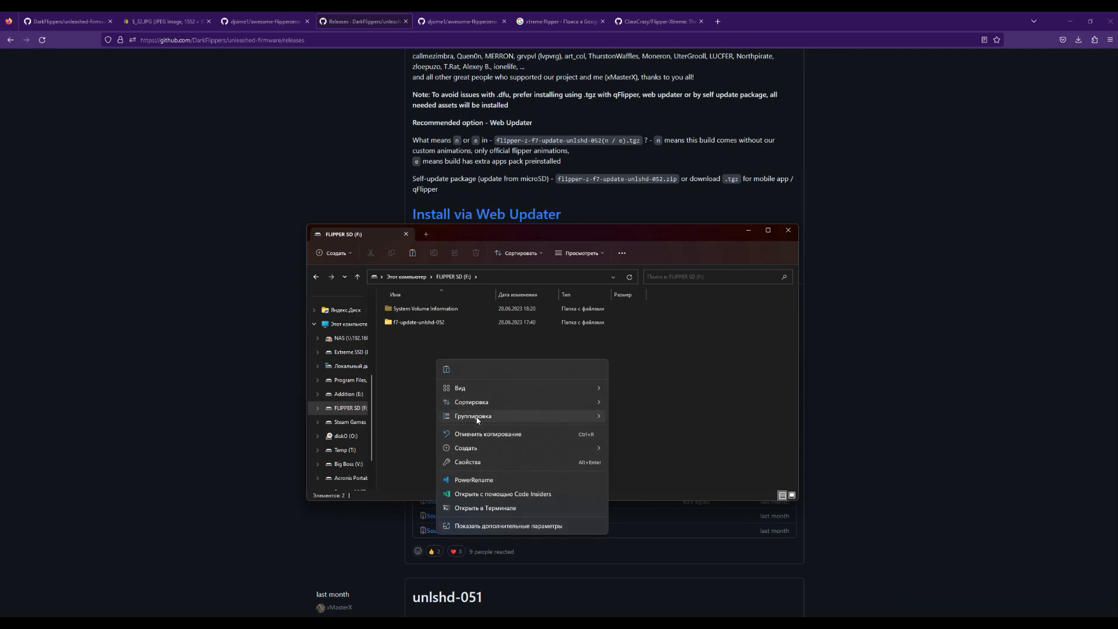
pyautogui.moveTo(491, 449)
pyautogui.click(677, 451)
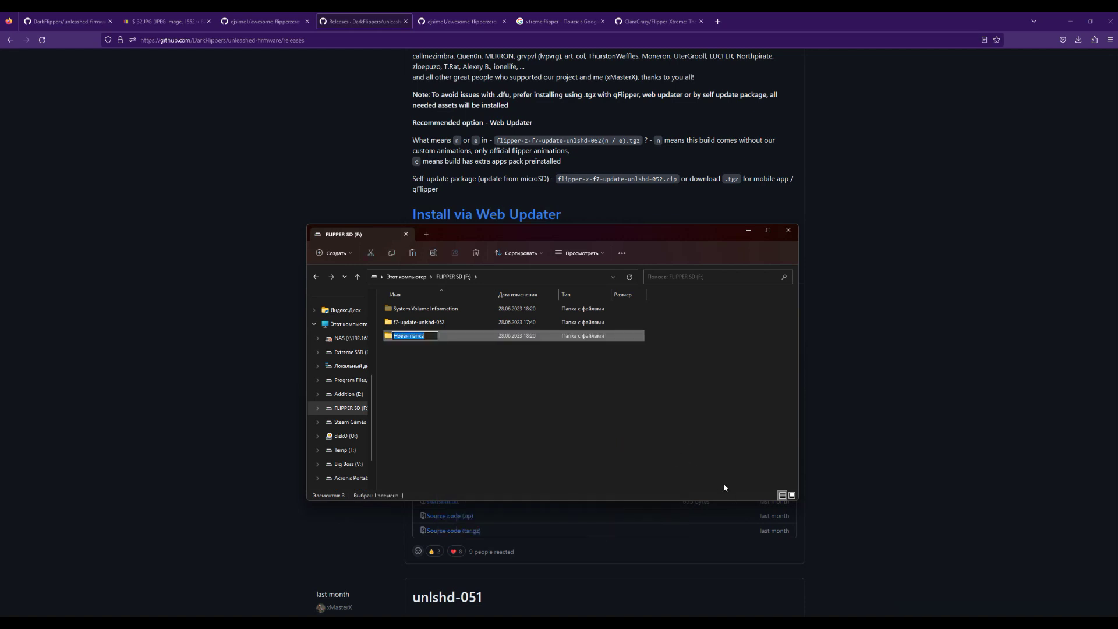
pyautogui.write('update')
pyautogui.press('Return')
# Step: Move the f7-update-unlshd-052 folder from the card's root into the update folder and close the File Explorer window
pyautogui.moveTo(449, 318); pyautogui.dragTo(639, 416)
pyautogui.click(419, 322)
pyautogui.press('Delete')
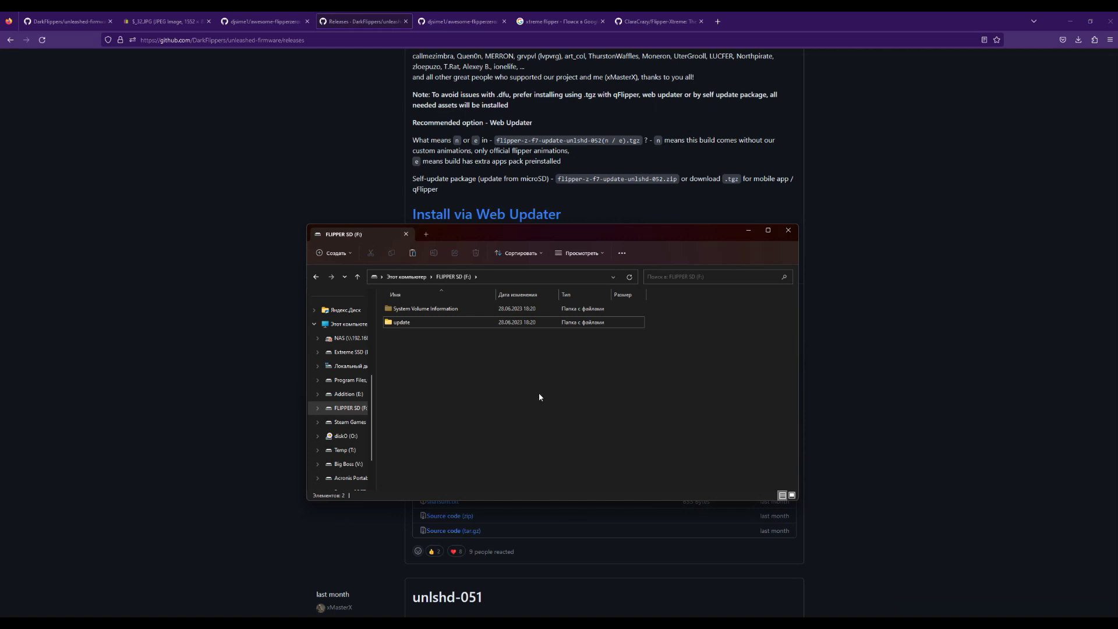
pyautogui.hotkey('alt', 'F4')
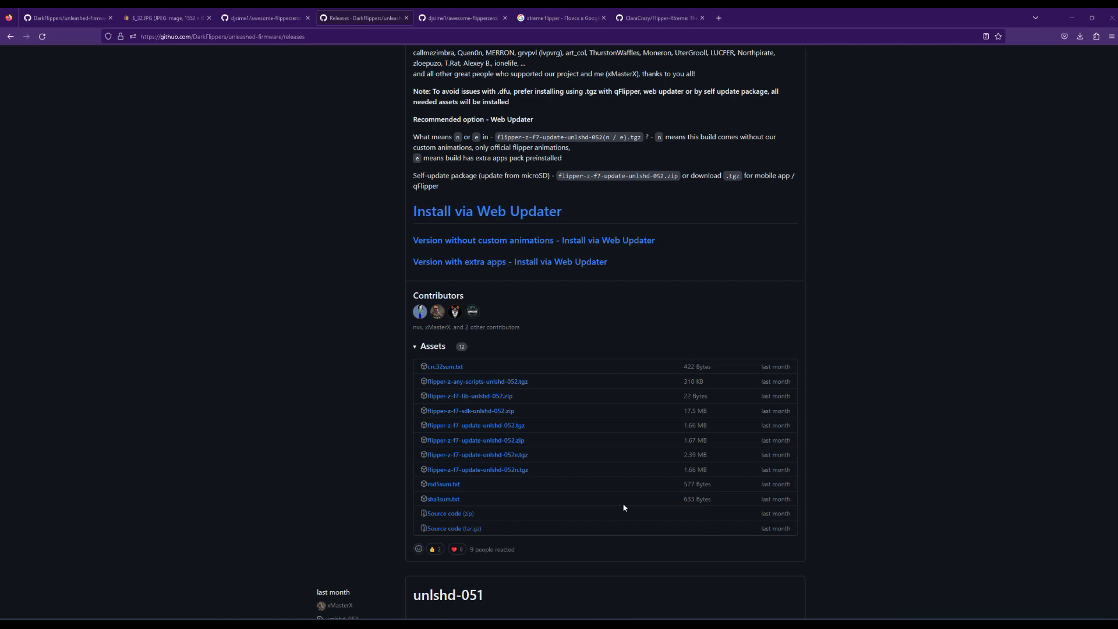
# Step: Reopen File Explorer on the FLIPPER SD (F:) drive, review its full contents in a maximized window, and restore the window size
pyautogui.press('super+e')
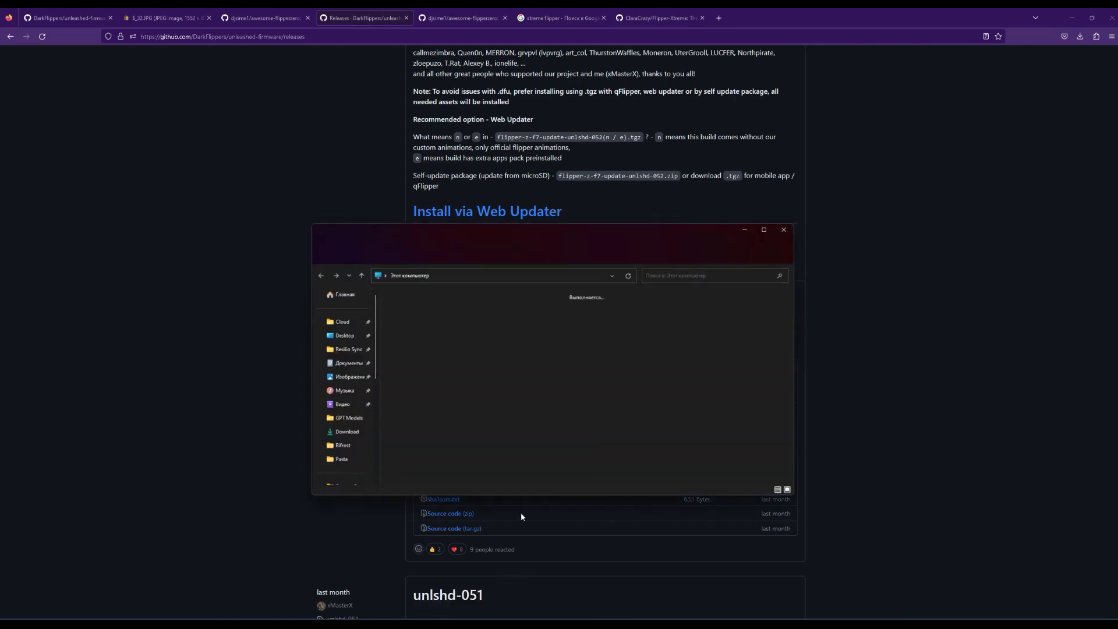
pyautogui.click(656, 337)
pyautogui.doubleClick(656, 337)
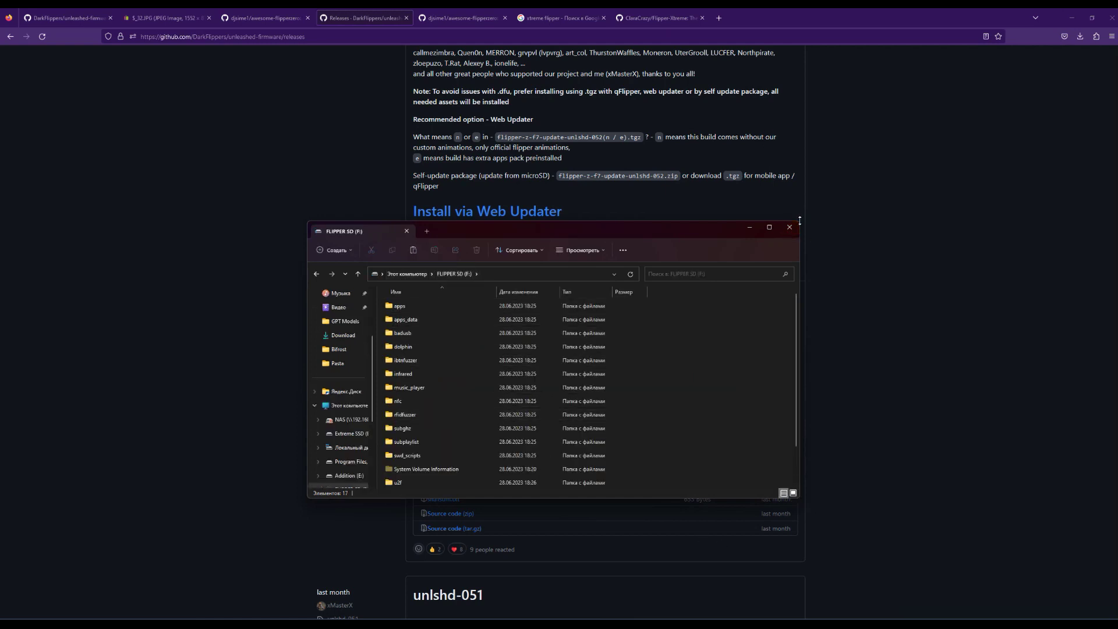
pyautogui.moveTo(800, 236); pyautogui.dragTo(861, 239)
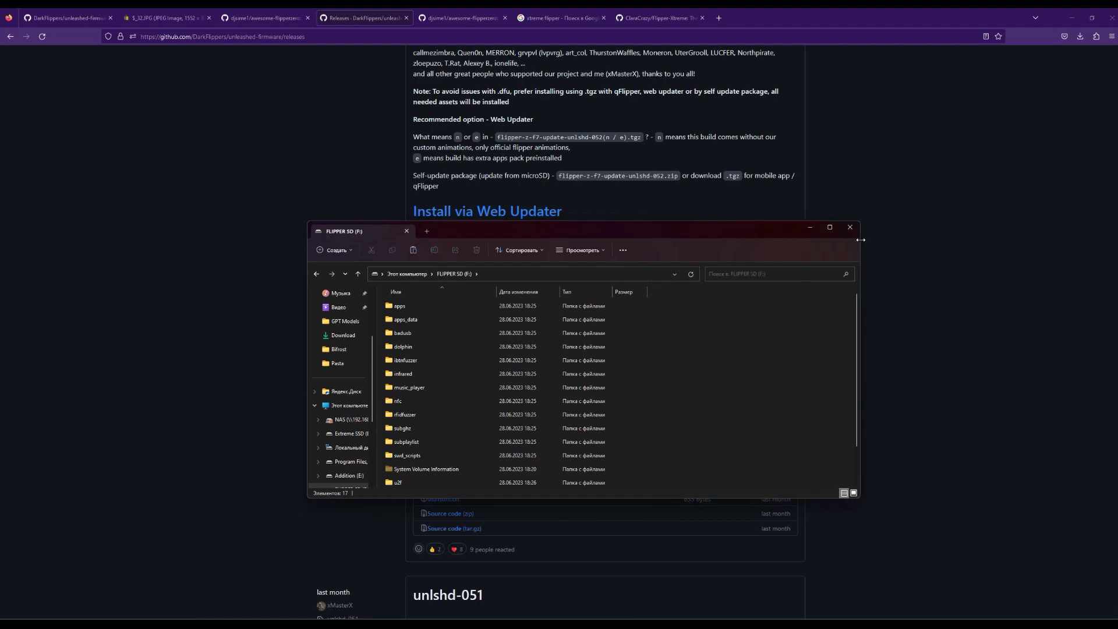
pyautogui.click(830, 227)
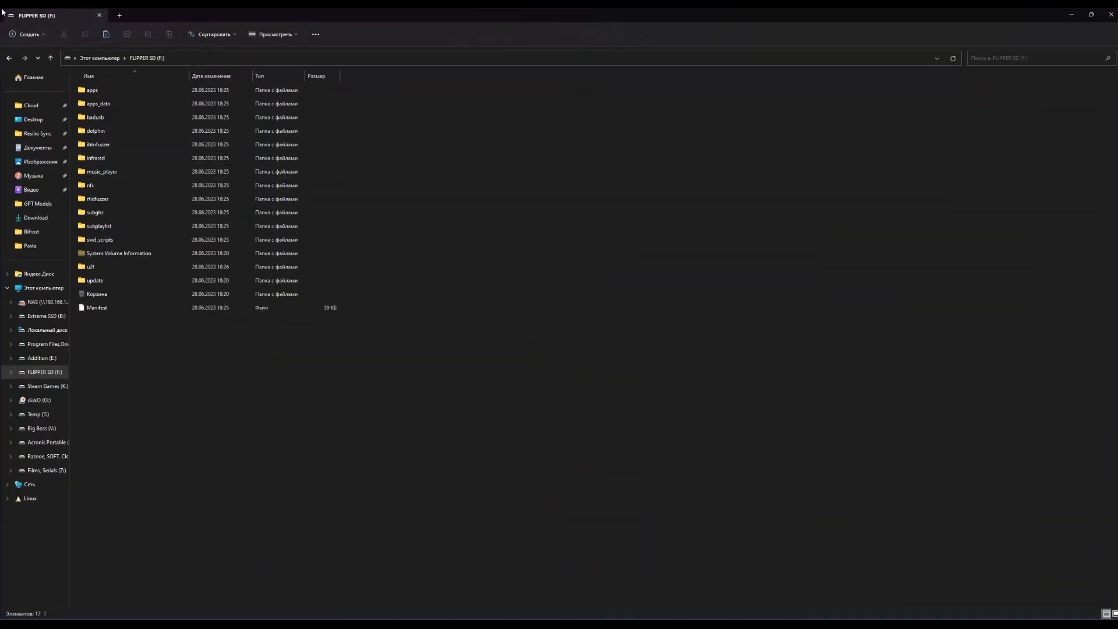
pyautogui.moveTo(239, 14); pyautogui.dragTo(470, 217)
# Step: Open the dangerous_settings file from the card's subghz\assets folder in Notepad, using it just once for this file
pyautogui.doubleClick(428, 411)
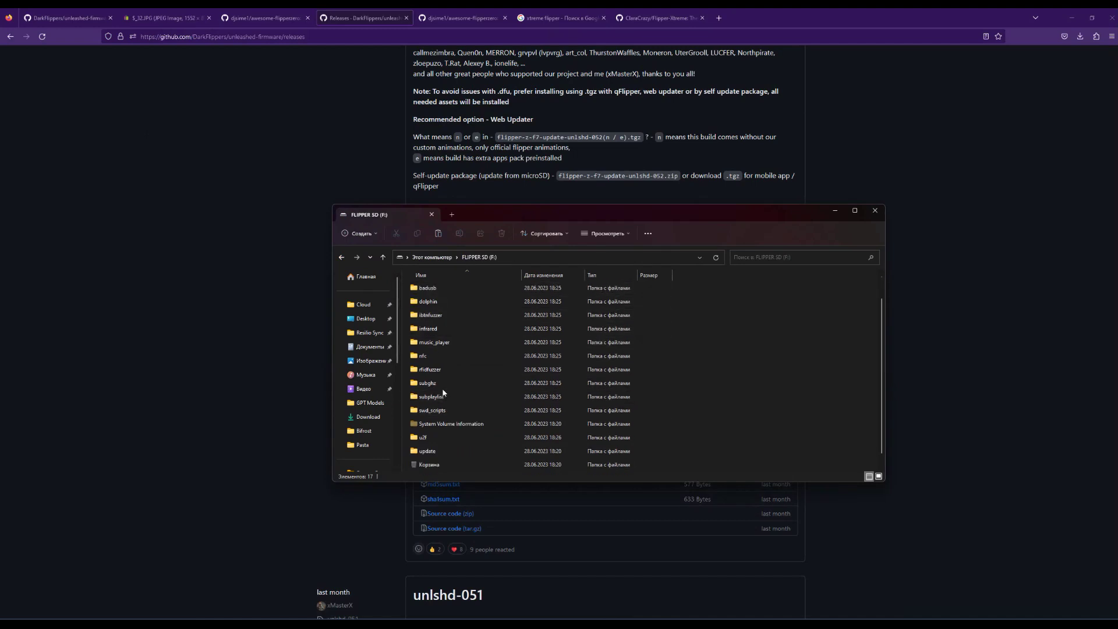
pyautogui.doubleClick(427, 290)
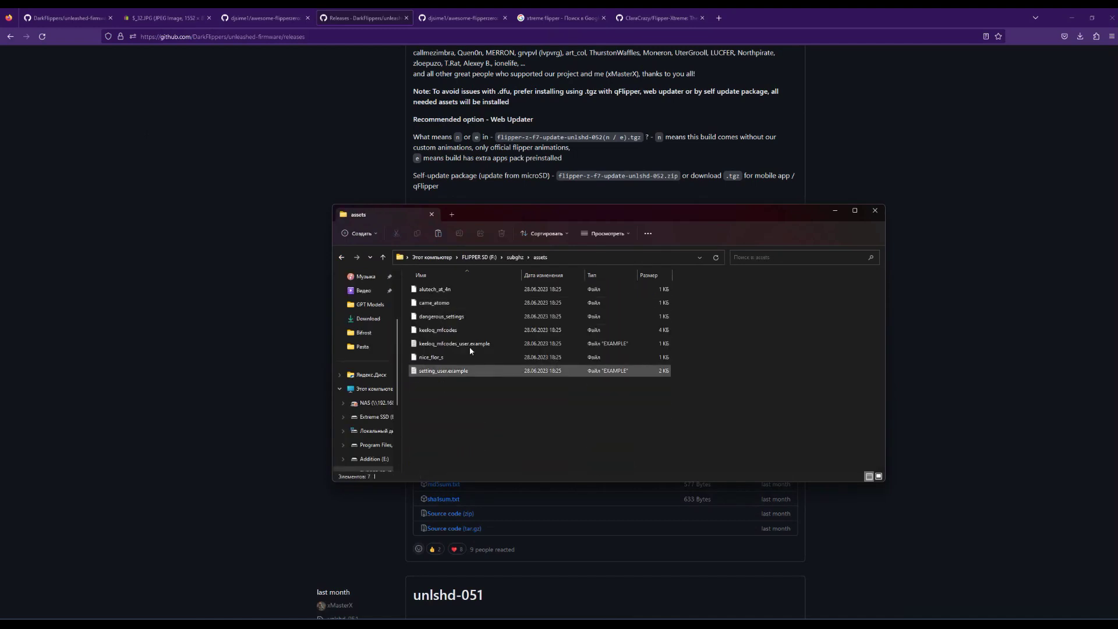
pyautogui.doubleClick(463, 318)
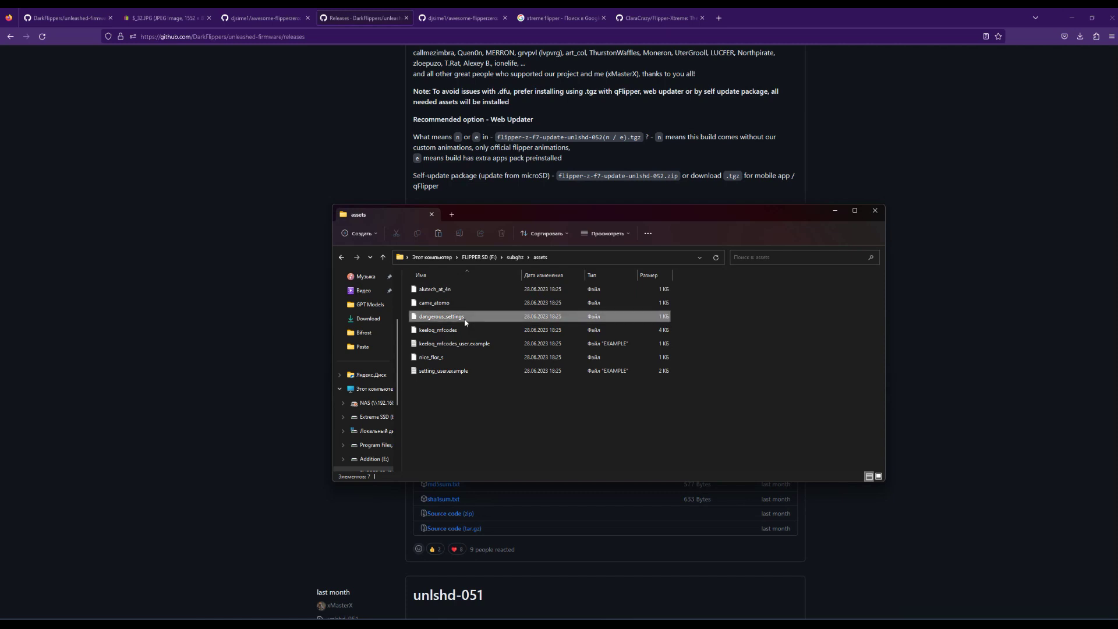
pyautogui.scroll(-5, 539, 326)
pyautogui.scroll(-3, 540, 326)
pyautogui.click(536, 420)
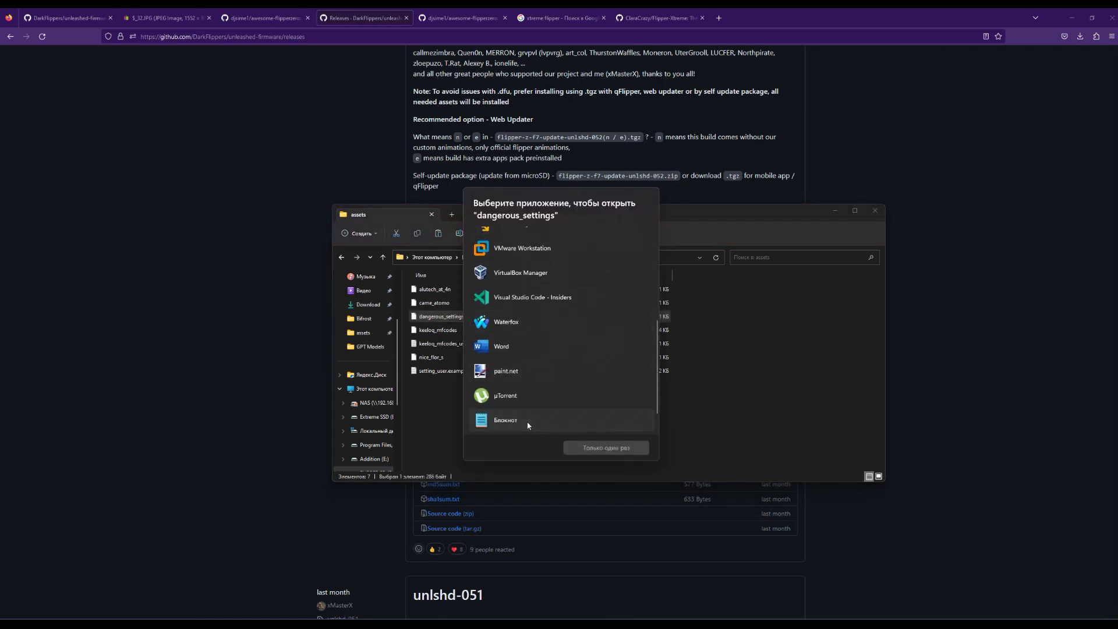
pyautogui.click(608, 449)
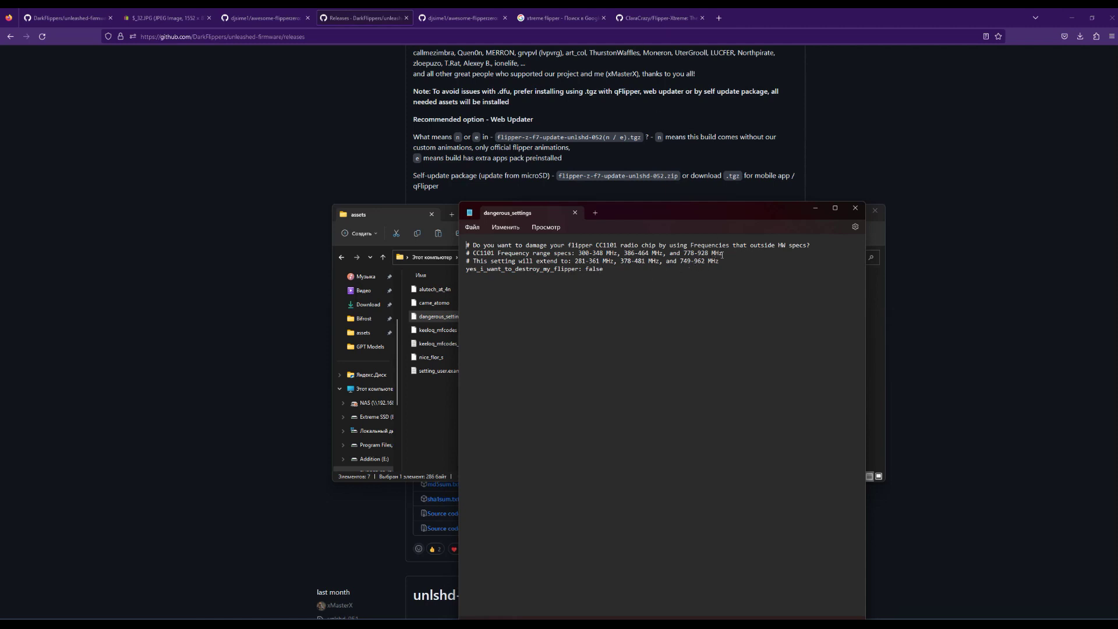
# Step: Read the frequency range comments in dangerous_settings, highlighting parts of the line on the extended ranges
pyautogui.moveTo(681, 263); pyautogui.dragTo(705, 263)
pyautogui.click(709, 290)
pyautogui.moveTo(681, 263); pyautogui.dragTo(705, 264)
pyautogui.moveTo(659, 263); pyautogui.dragTo(568, 264)
pyautogui.click(765, 293)
pyautogui.moveTo(680, 264); pyautogui.dragTo(723, 263)
# Step: Set yes_i_want_to_destroy_my_flipper to true in dangerous_settings, then close the file and save the changes
pyautogui.click(730, 263)
pyautogui.press('BackSpace')
pyautogui.press('BackSpace')
pyautogui.press('BackSpace')
pyautogui.write('true')
pyautogui.click(855, 208)
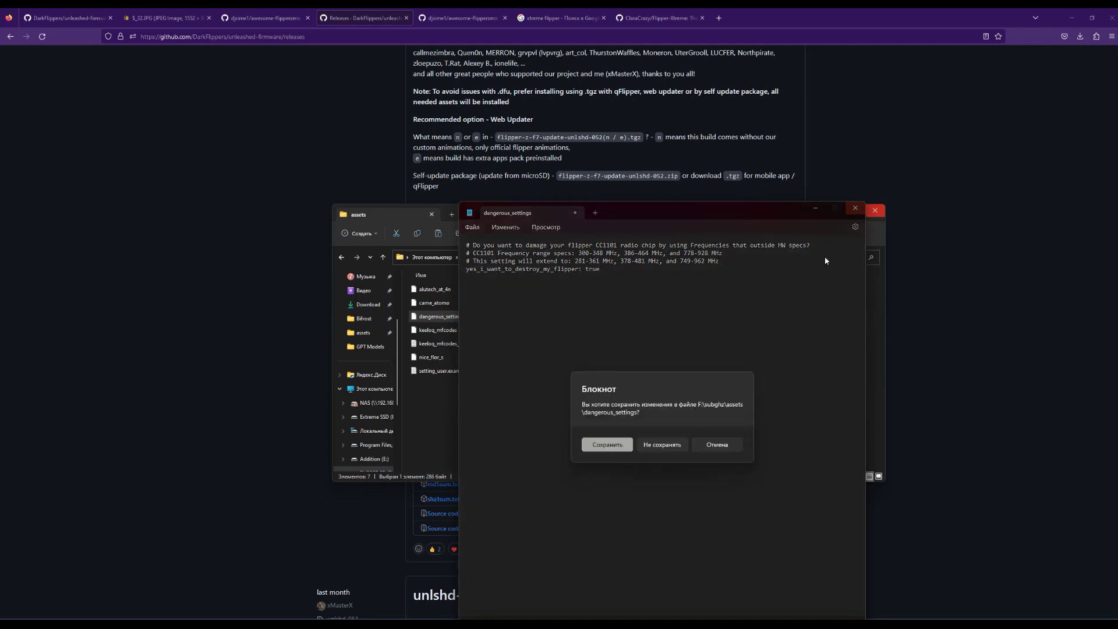
pyautogui.click(606, 450)
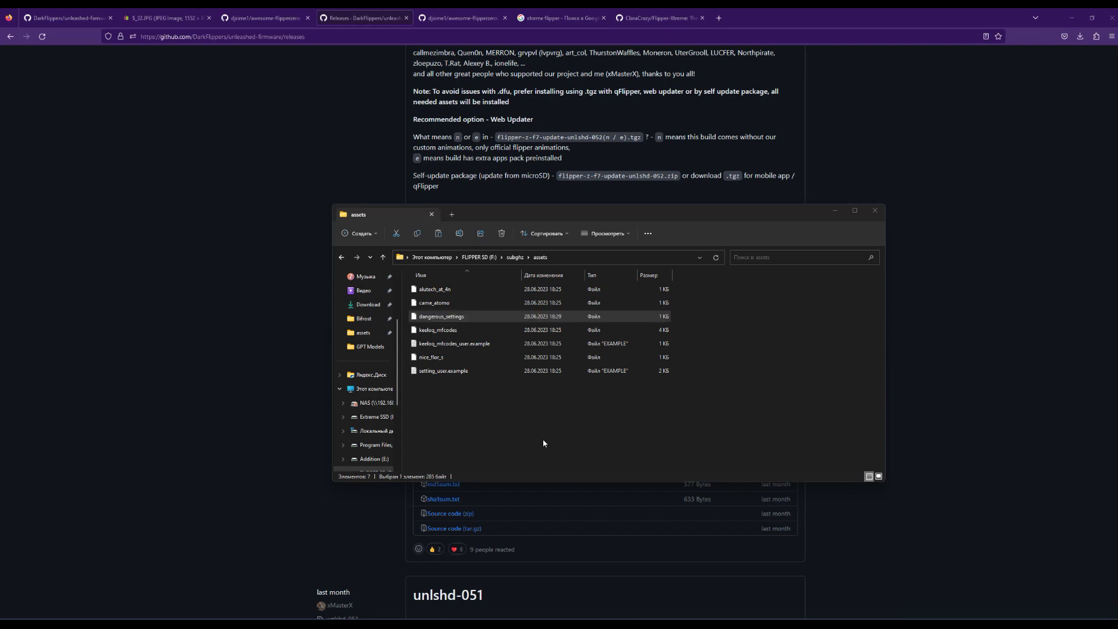
# Step: Minimize File Explorer, return to the unlshd-055 release notes, and open the extra apps pack link in a new browser tab
pyautogui.click(834, 213)
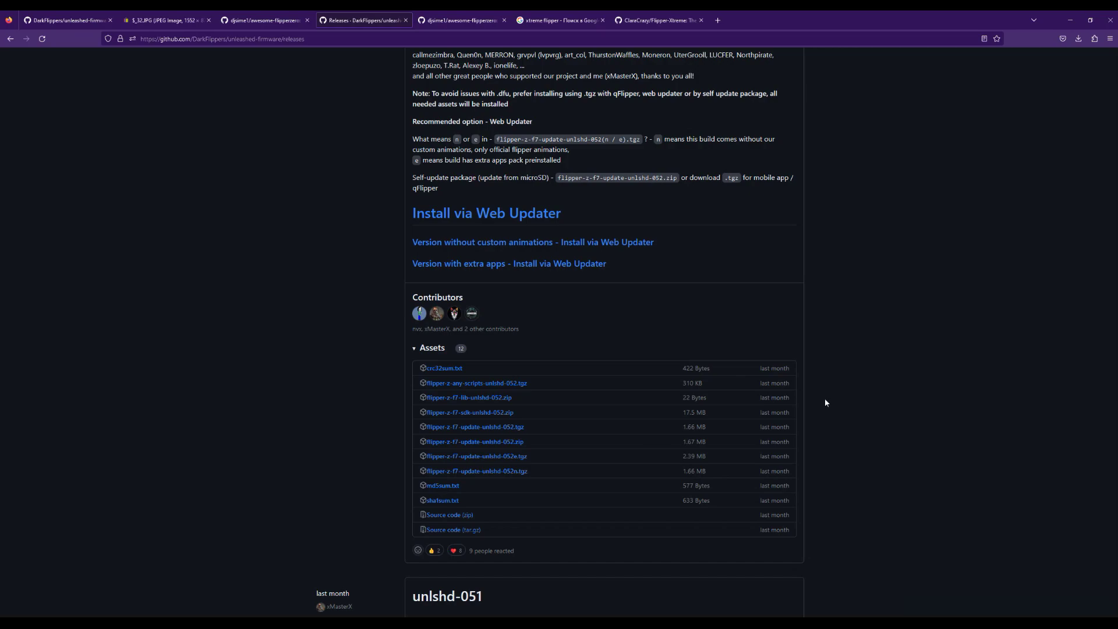
pyautogui.scroll(20, 824, 402)
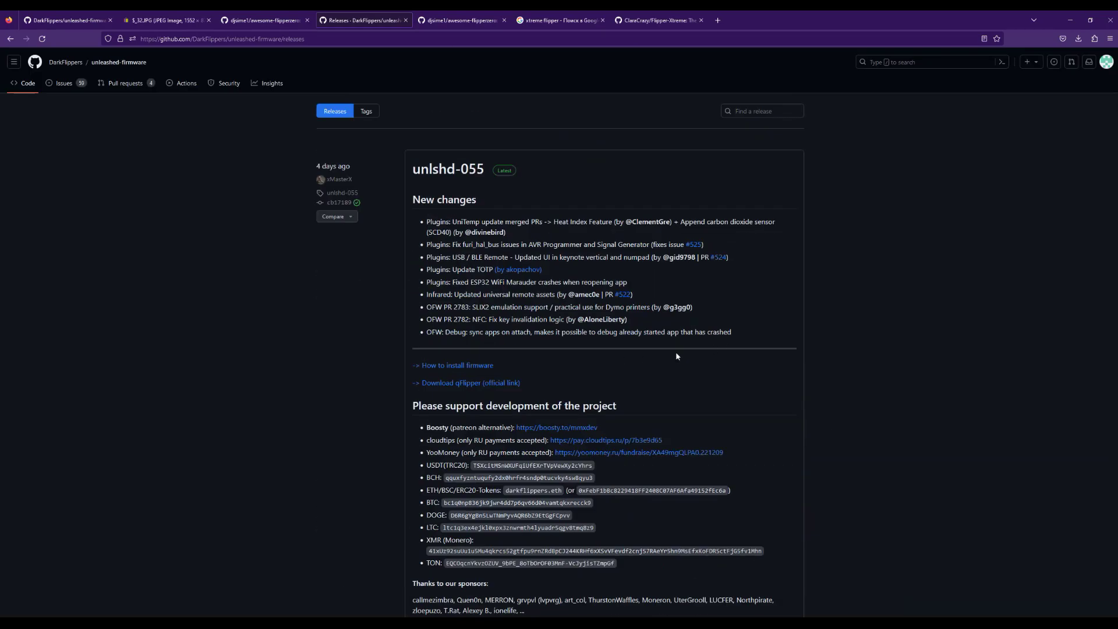
pyautogui.scroll(-12, 264, 218)
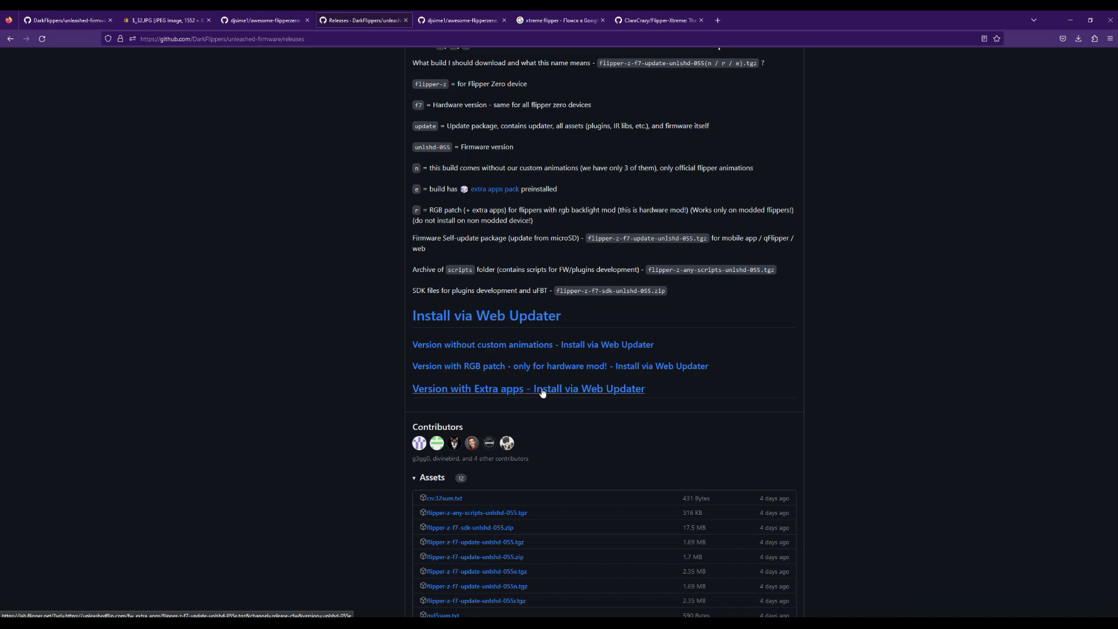
pyautogui.scroll(3, 559, 392)
pyautogui.middleClick(492, 392)
pyautogui.hotkey('ctrl', 'Tab')
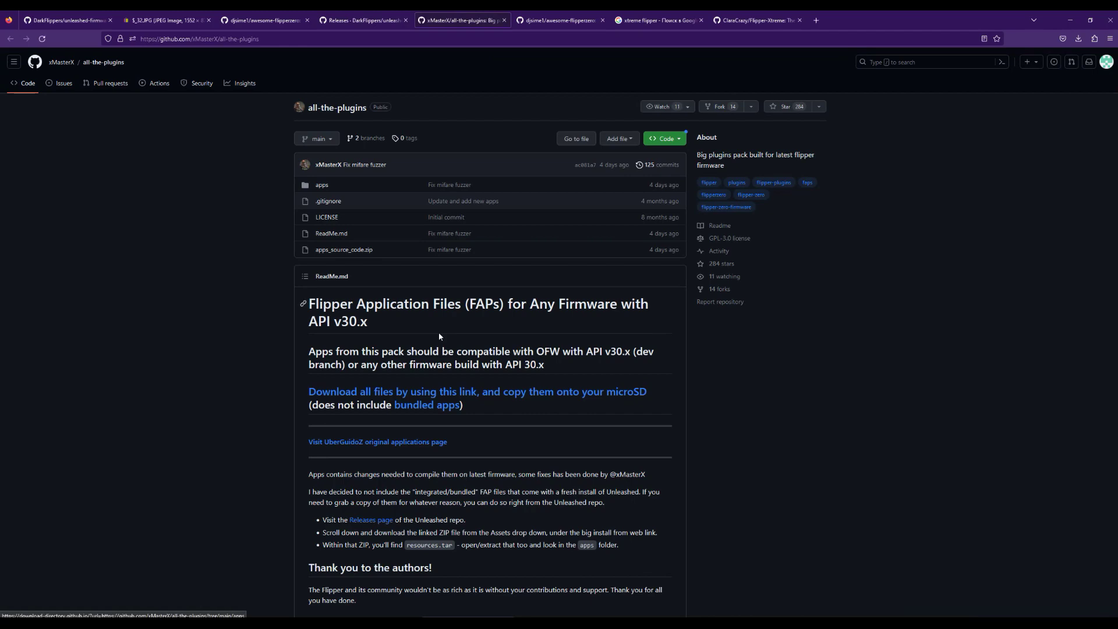
# Step: Browse the all-the-plugins readme through its Games, Media, GPIO and Tools / Misc lists, including the Mifare Fuzzer entry
pyautogui.scroll(-4, 442, 333)
pyautogui.scroll(-8, 442, 337)
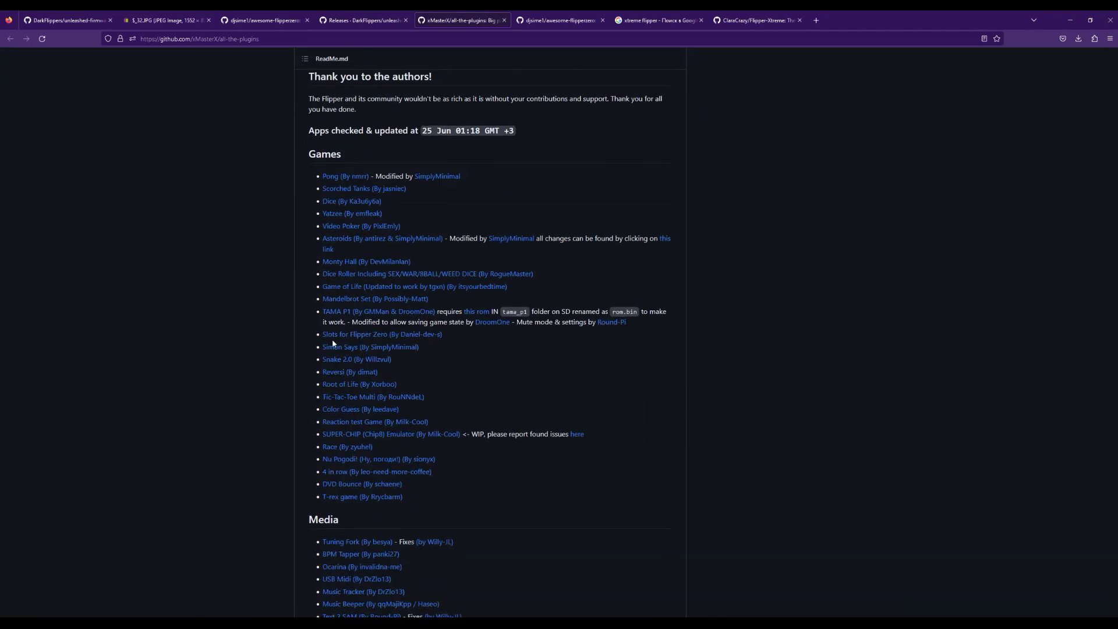
pyautogui.scroll(-3, 374, 369)
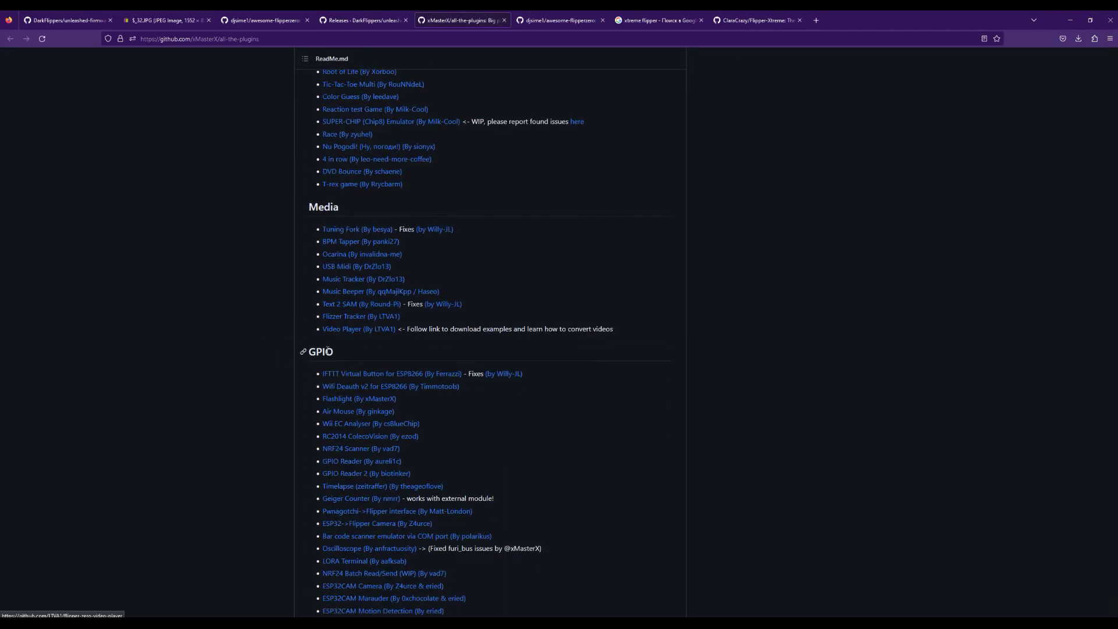
pyautogui.scroll(-2, 404, 389)
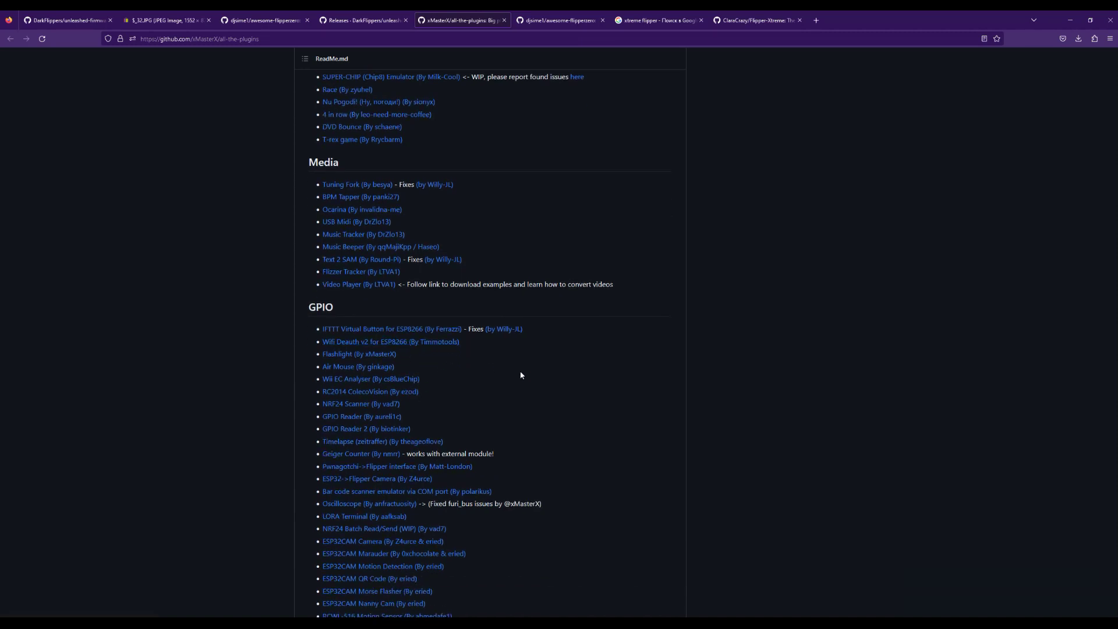
pyautogui.scroll(-3, 429, 362)
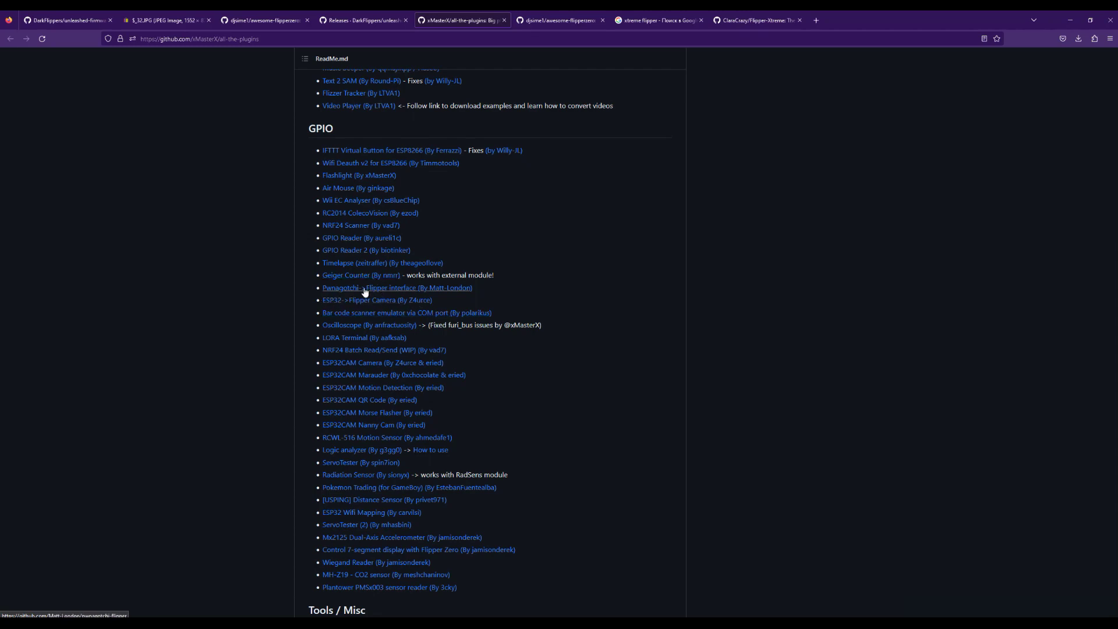
pyautogui.scroll(-6, 362, 350)
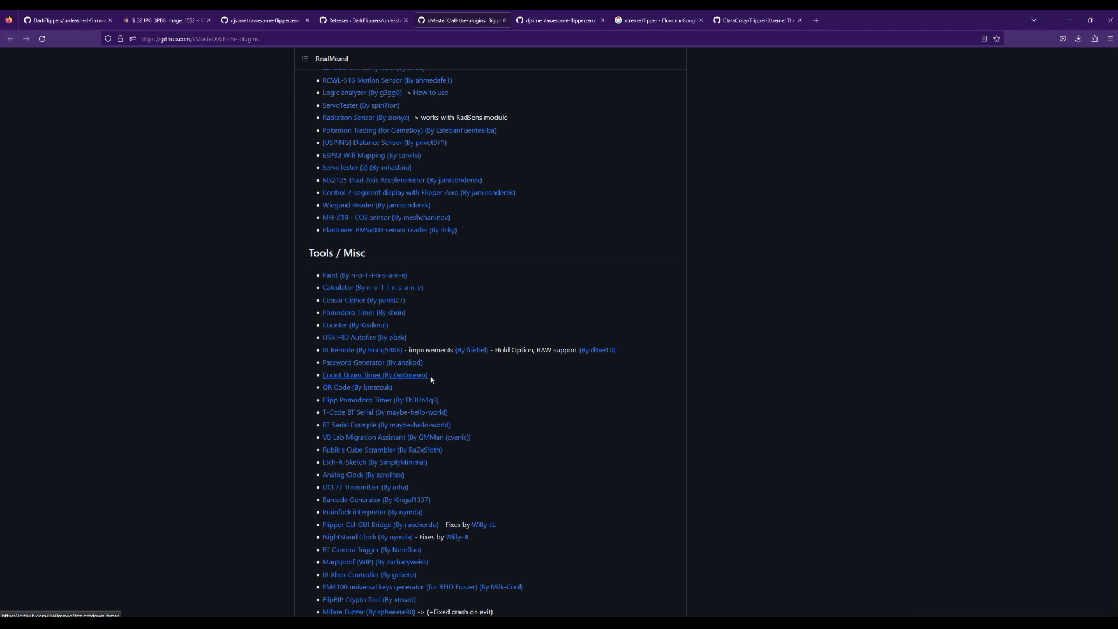
pyautogui.scroll(-1, 442, 367)
pyautogui.scroll(-1, 434, 356)
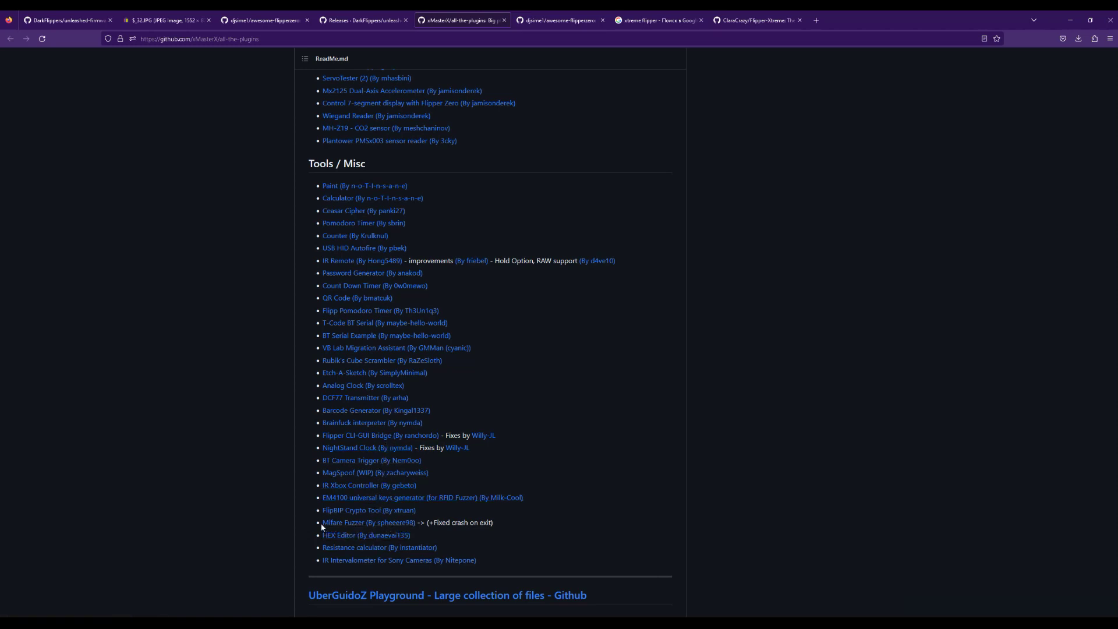
pyautogui.moveTo(417, 528); pyautogui.dragTo(348, 531)
pyautogui.click(375, 516)
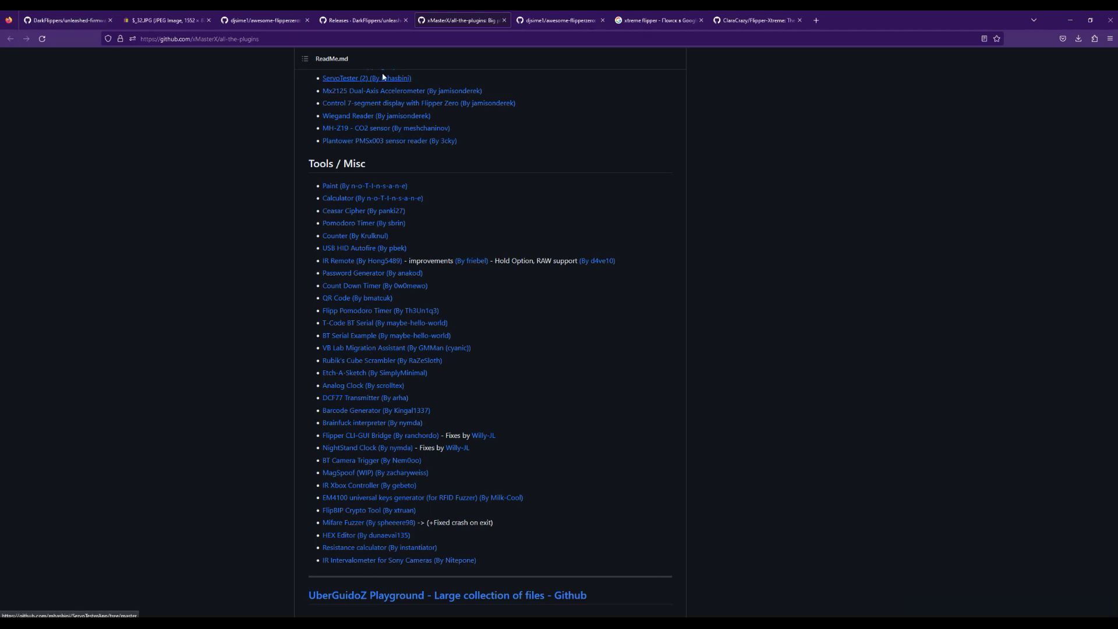
# Step: Return to the unlshd-055 release notes and copy the web updater link for the version with Extra apps
pyautogui.click(373, 20)
pyautogui.rightClick(518, 456)
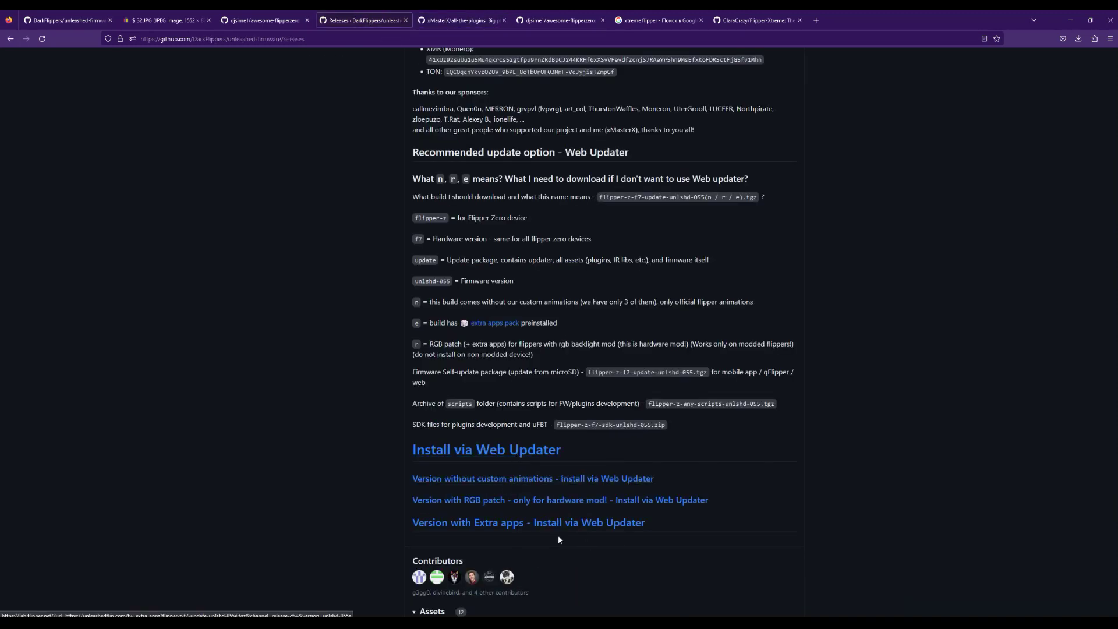
pyautogui.rightClick(547, 523)
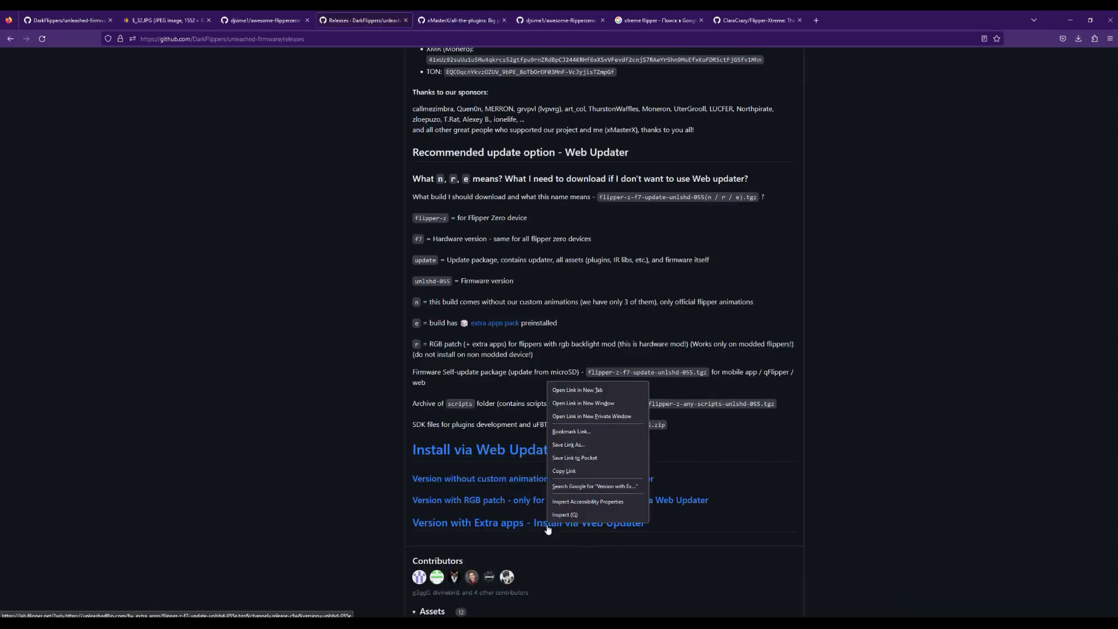
pyautogui.click(593, 470)
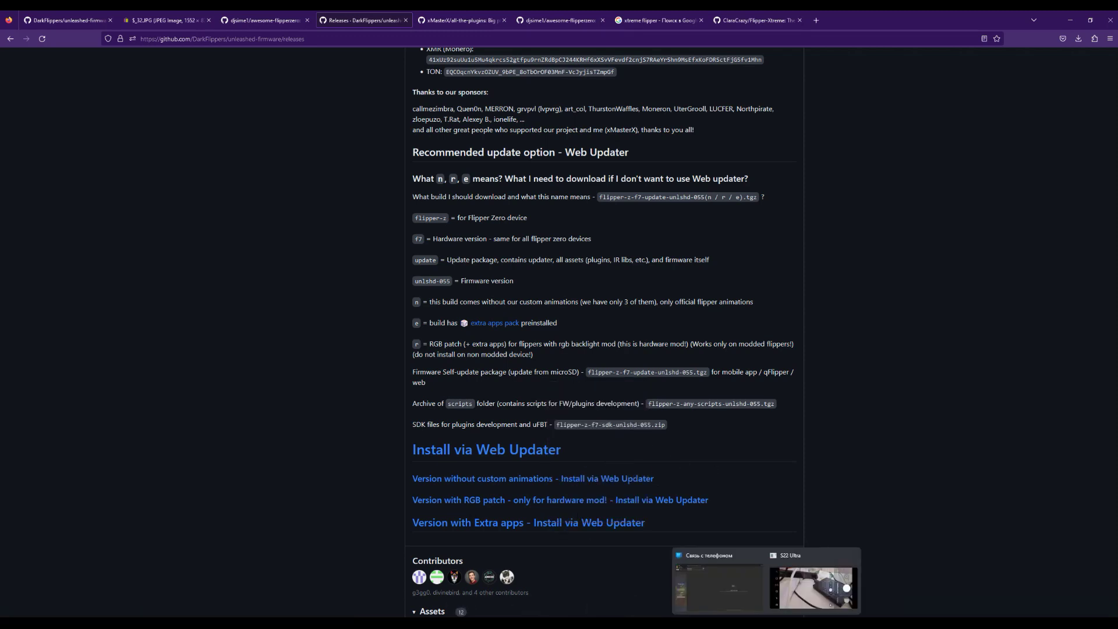
# Step: Switch to Google Chrome using the existing profile with the teal avatar and accept the ad privacy notice
pyautogui.click(382, 614)
pyautogui.write('chro')
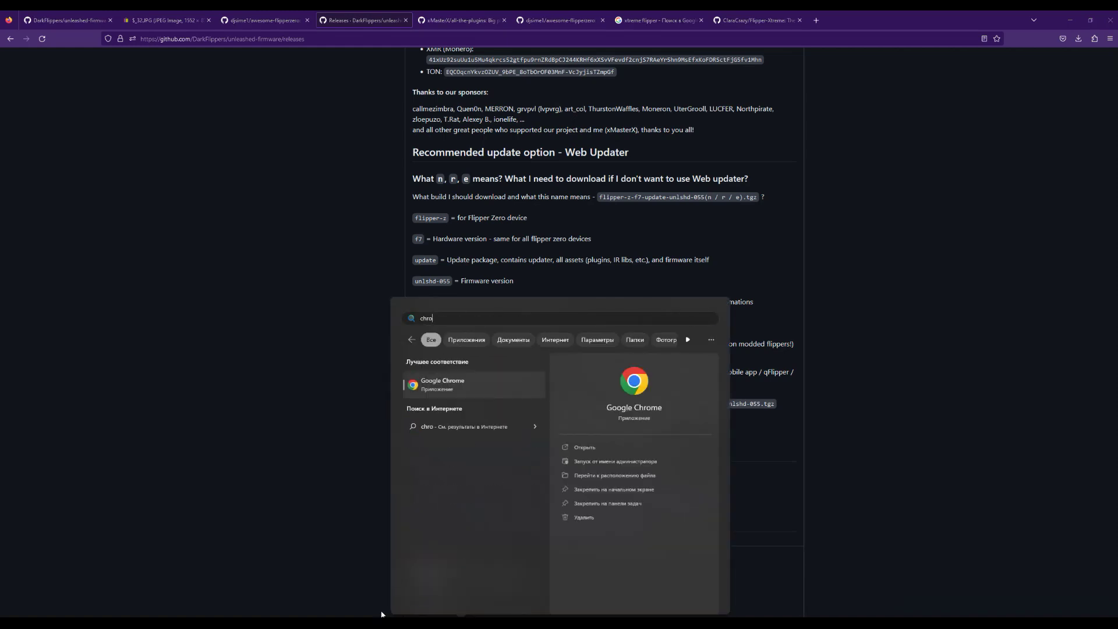
pyautogui.click(473, 395)
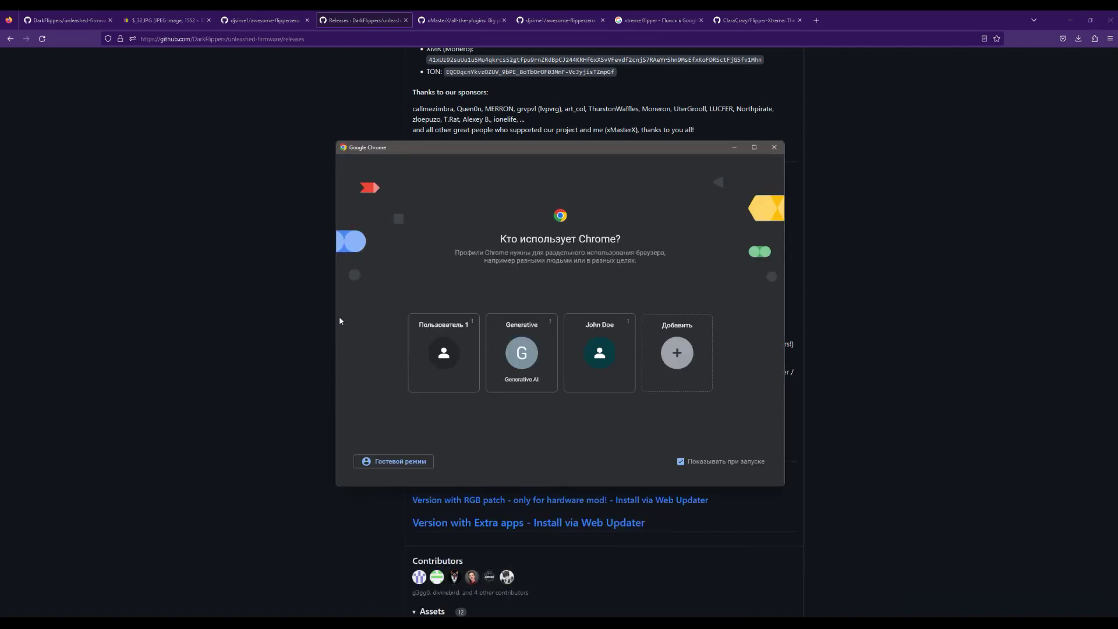
pyautogui.click(600, 379)
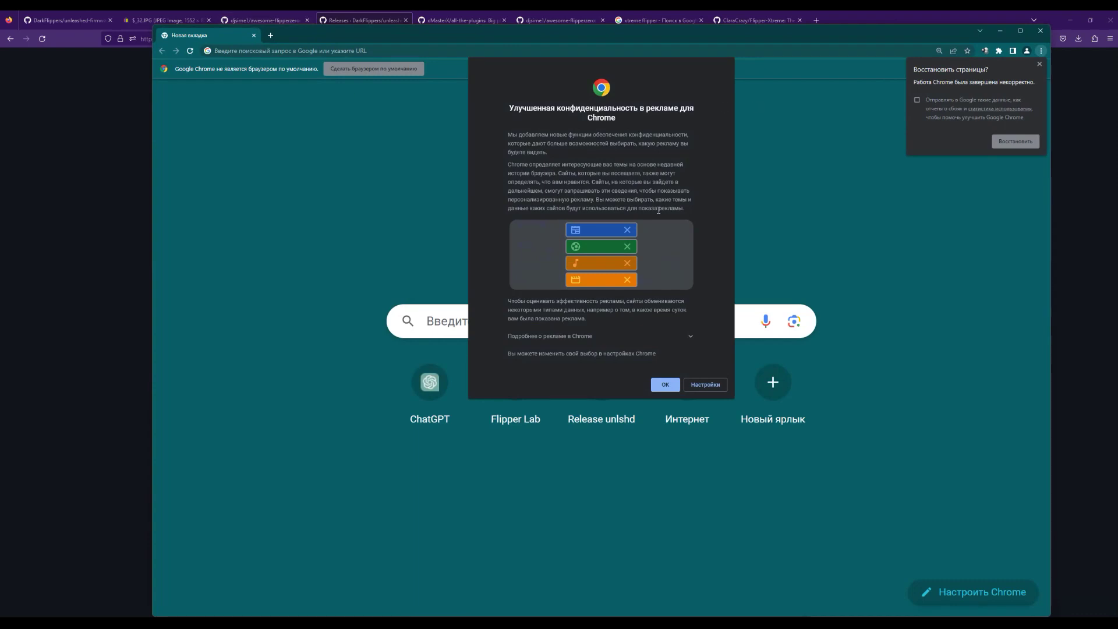
pyautogui.click(665, 384)
# Step: Load the copied extra-apps updater link in Flipper Lab and maximize the browser window
pyautogui.hotkey('ctrl', 'v')
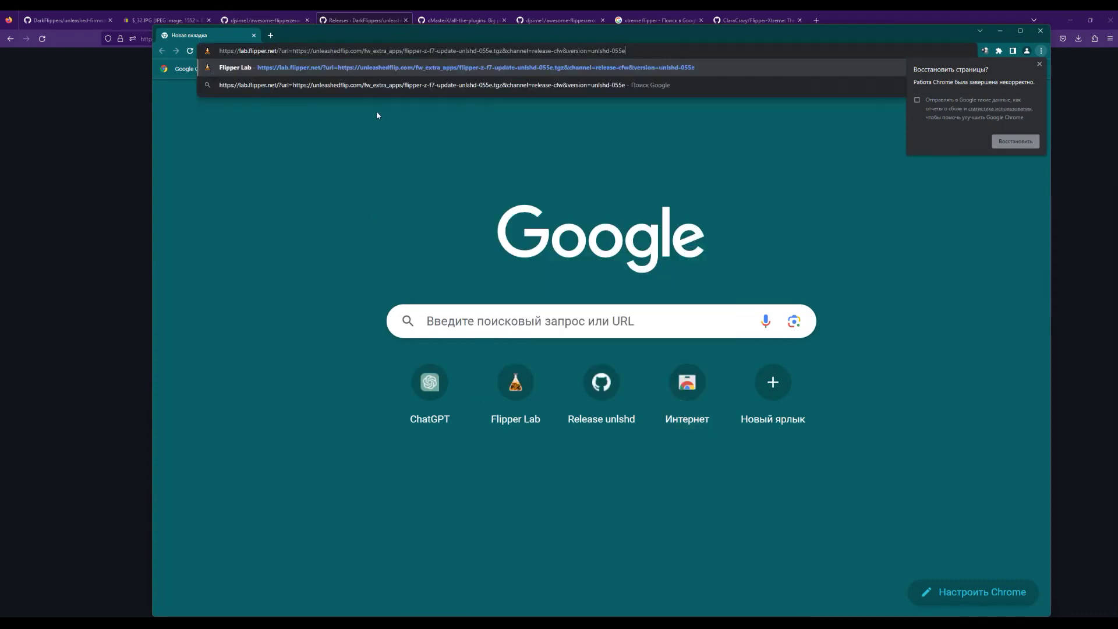
pyautogui.press('Return')
pyautogui.click(1020, 31)
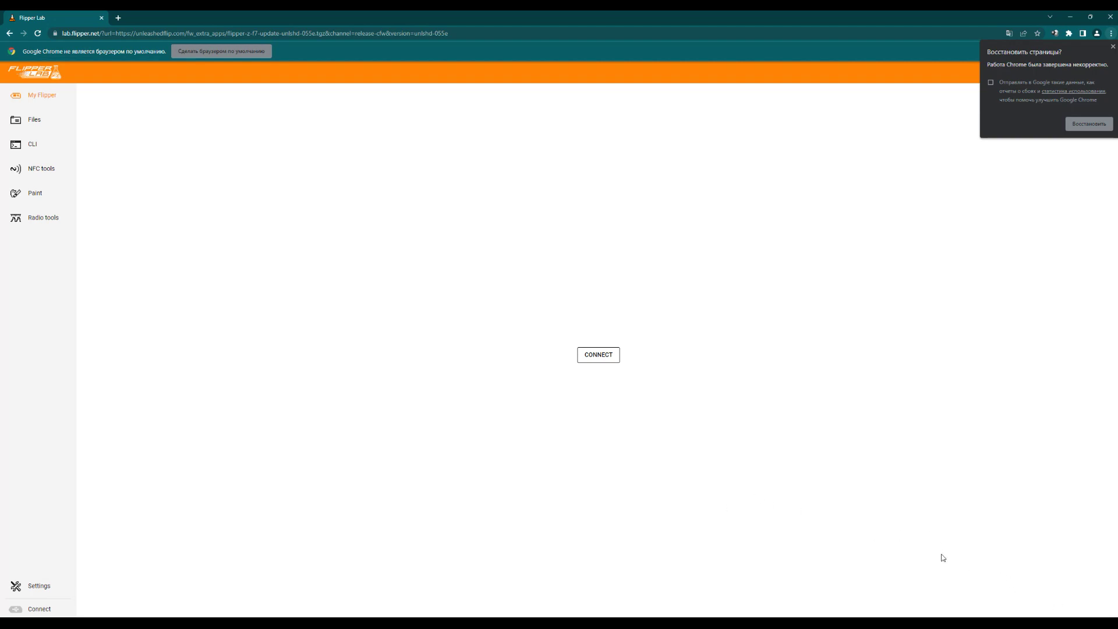
# Step: Quick-format the FLIPPER SD (F:) card as FAT32 with 32 KB allocation units, then close the format dialog
pyautogui.press('super+e')
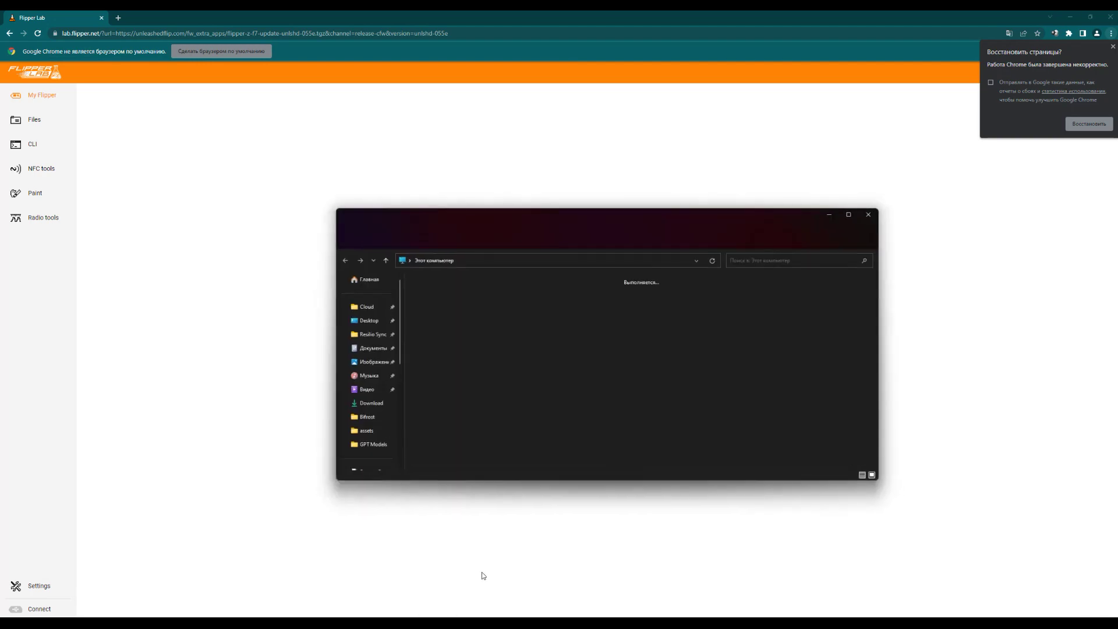
pyautogui.rightClick(580, 328)
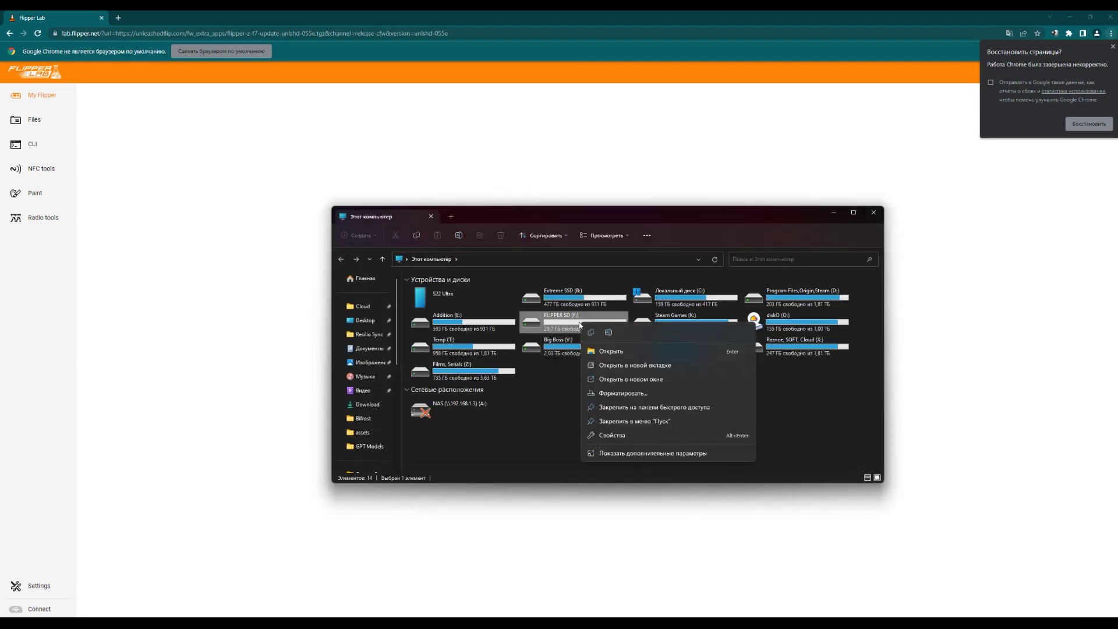
pyautogui.click(640, 393)
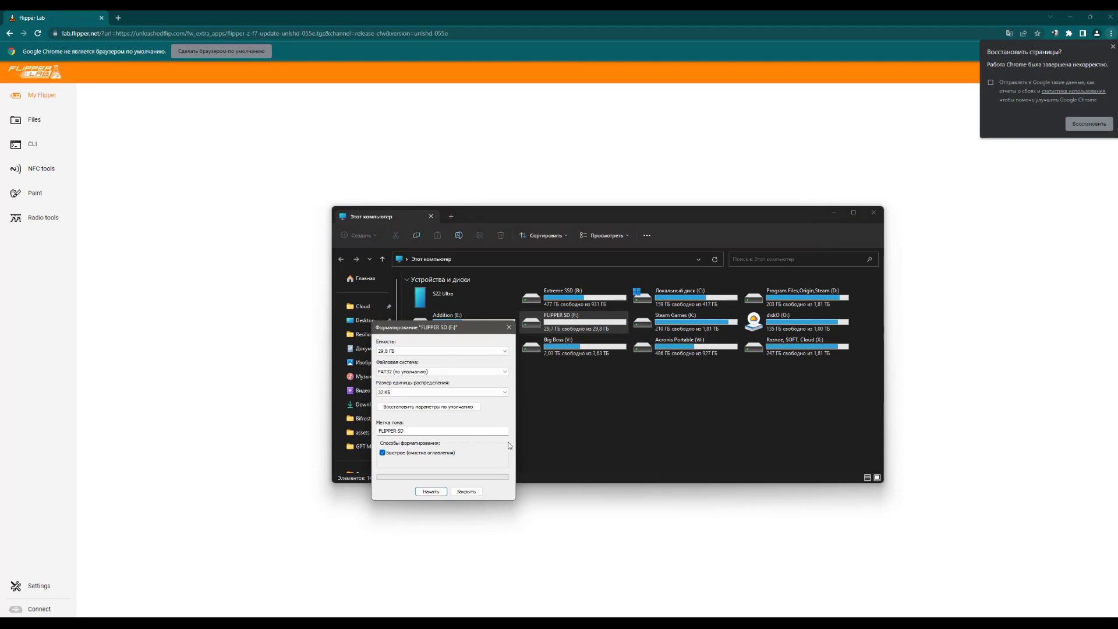
pyautogui.click(440, 492)
pyautogui.click(610, 320)
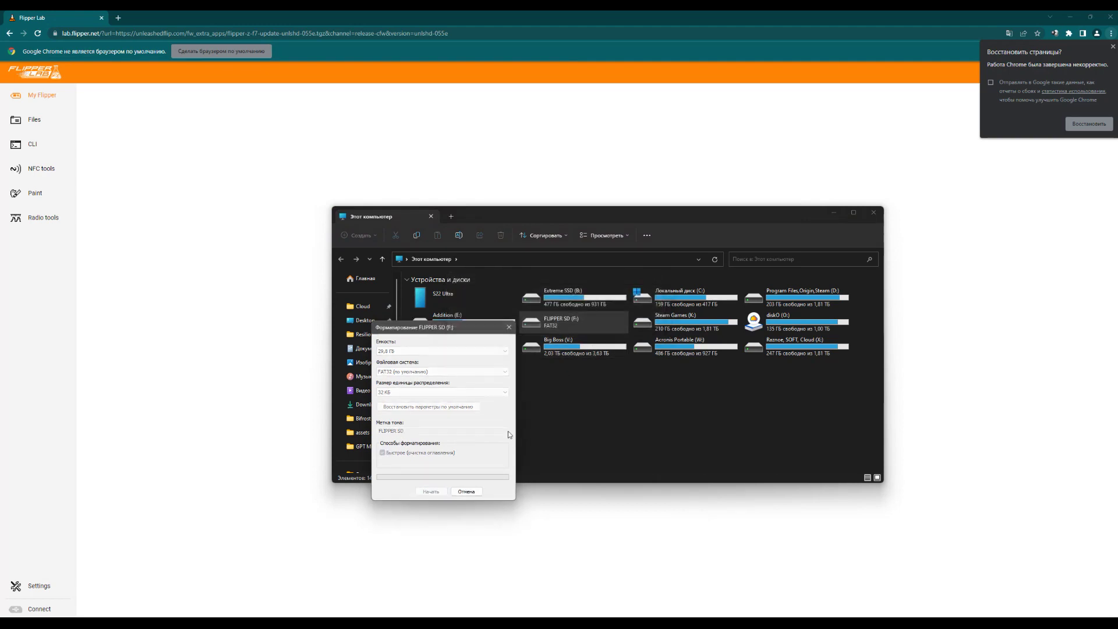
pyautogui.click(618, 319)
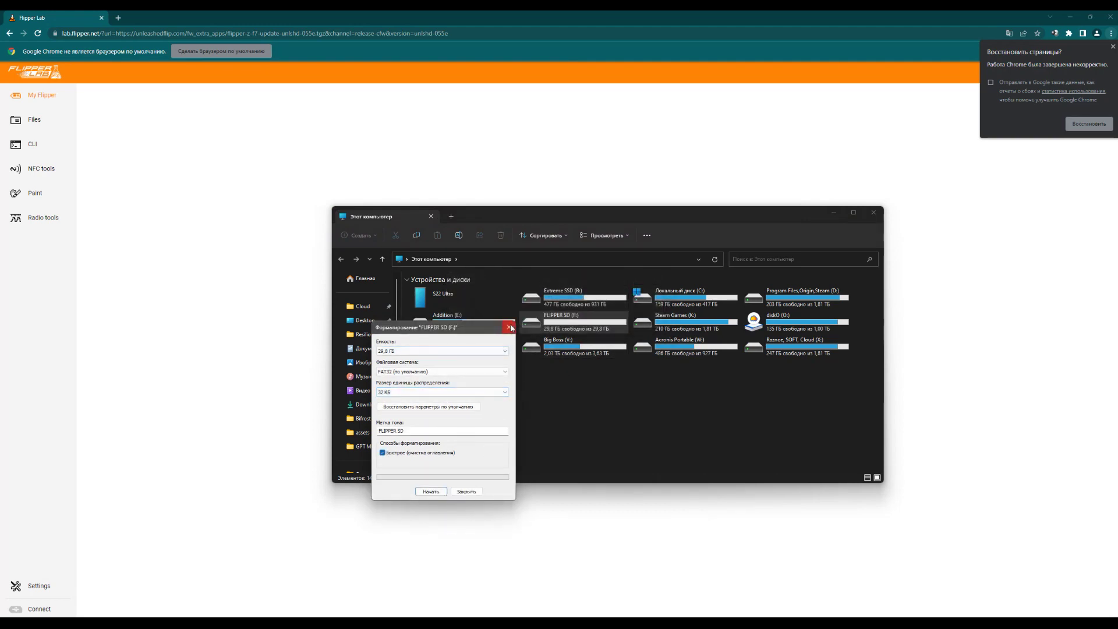
pyautogui.click(510, 326)
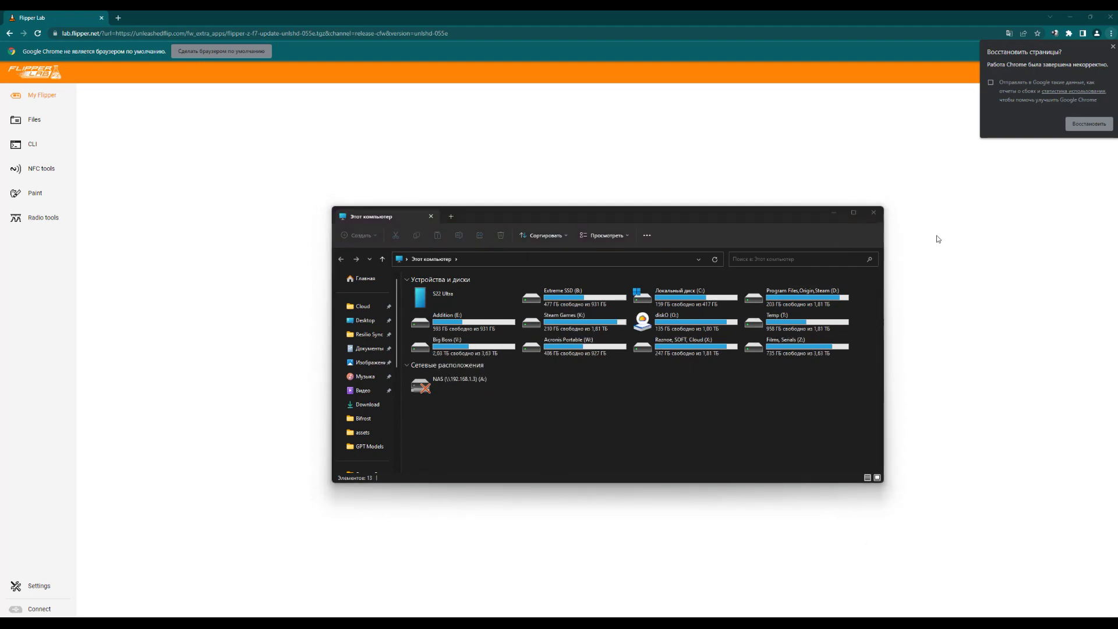
# Step: Minimize File Explorer, connect the Flipper through its serial port in Flipper Lab, and install the release-cfw firmware unlshd-055e
pyautogui.click(840, 215)
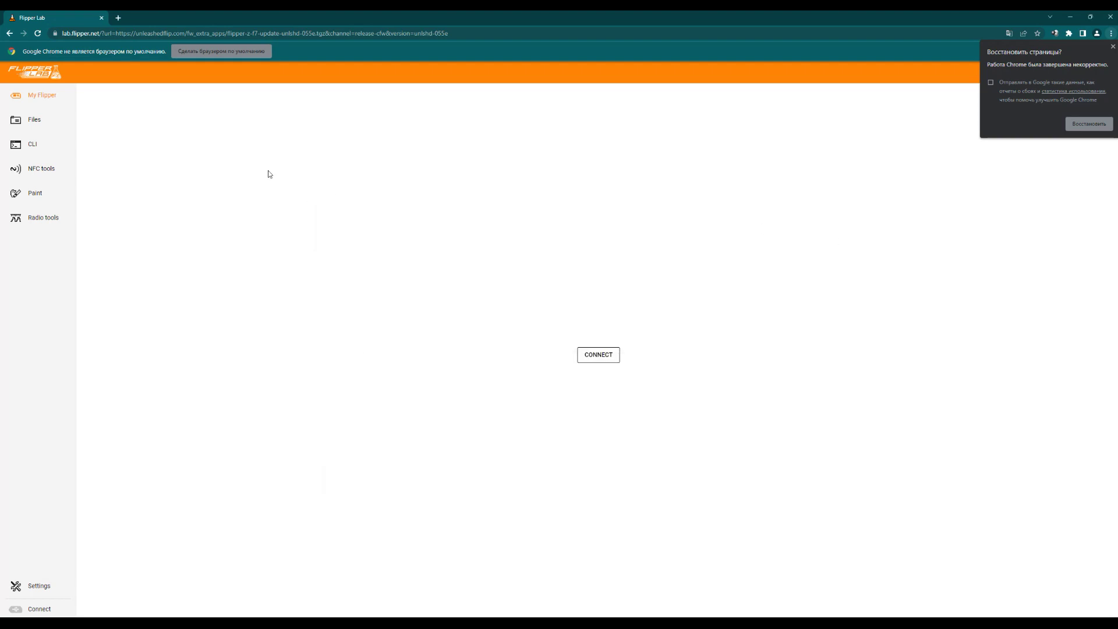
pyautogui.click(618, 356)
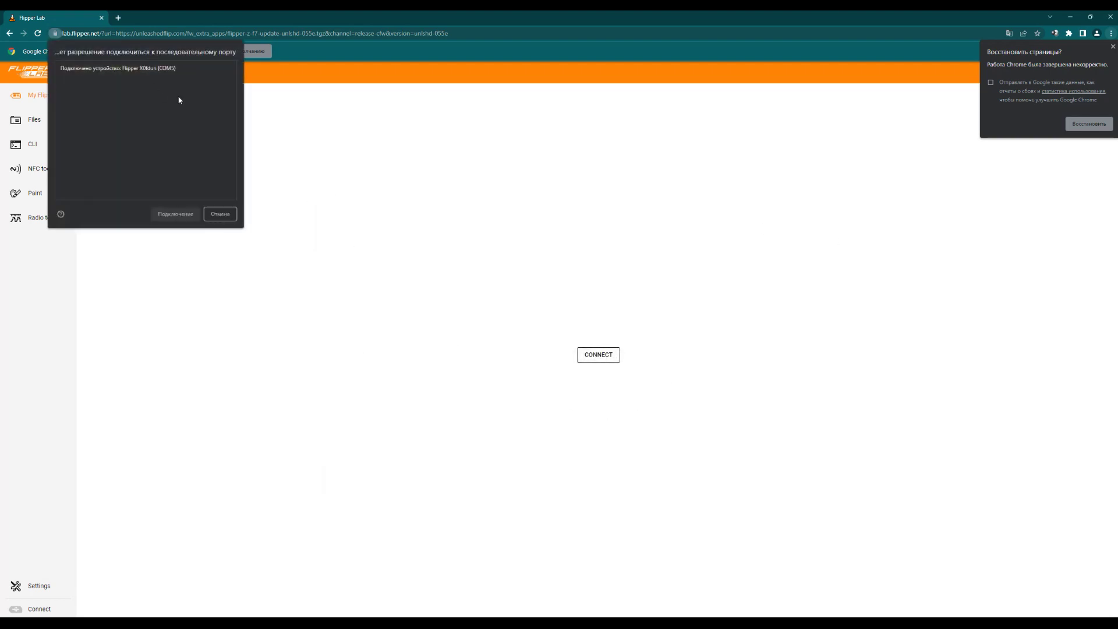
pyautogui.click(126, 73)
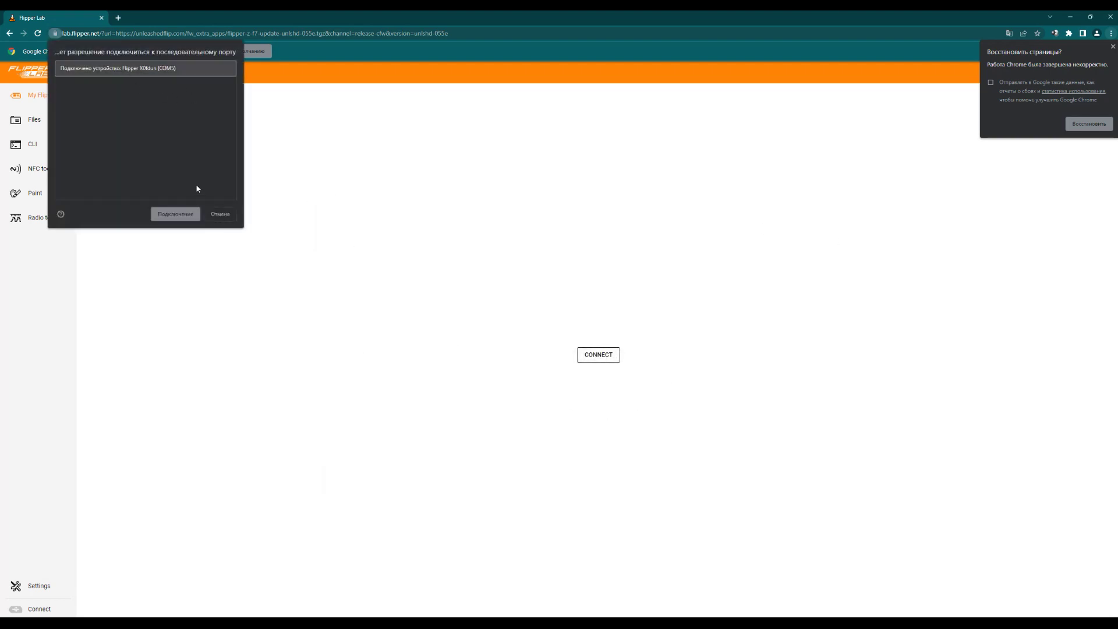
pyautogui.click(174, 214)
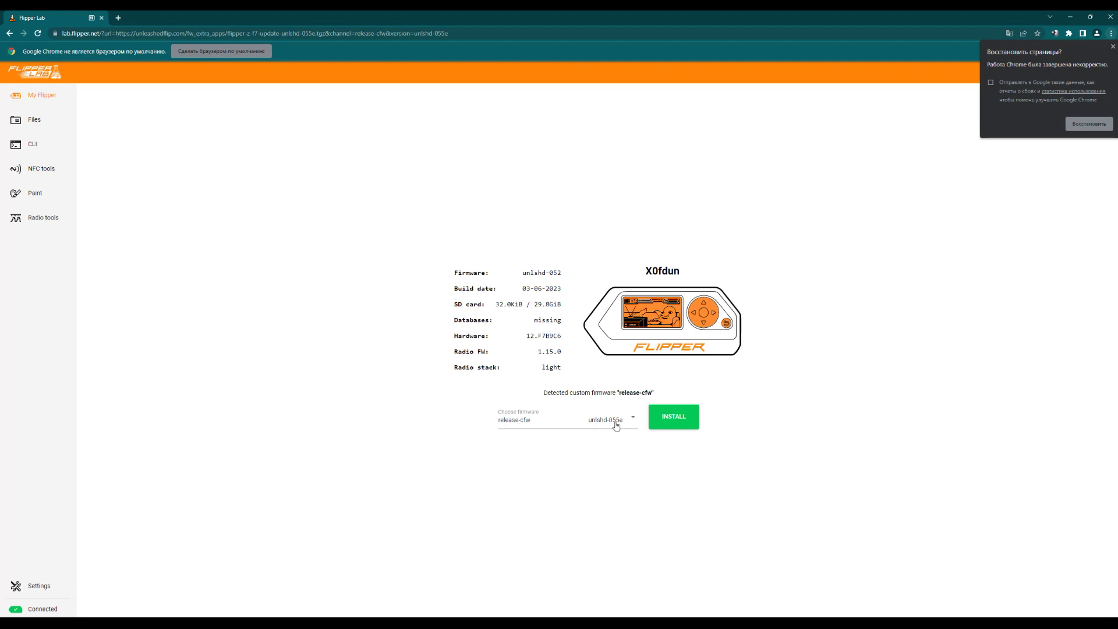
pyautogui.click(685, 419)
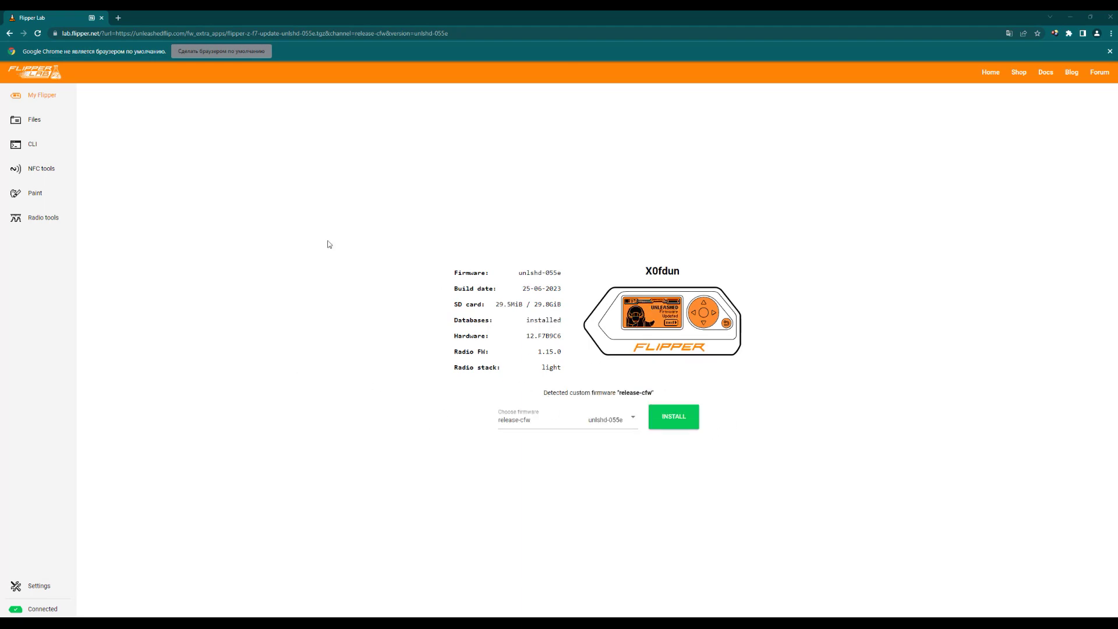
# Step: Browse the Flipper's SD card files to the folder /ext/subghz/assets
pyautogui.click(16, 124)
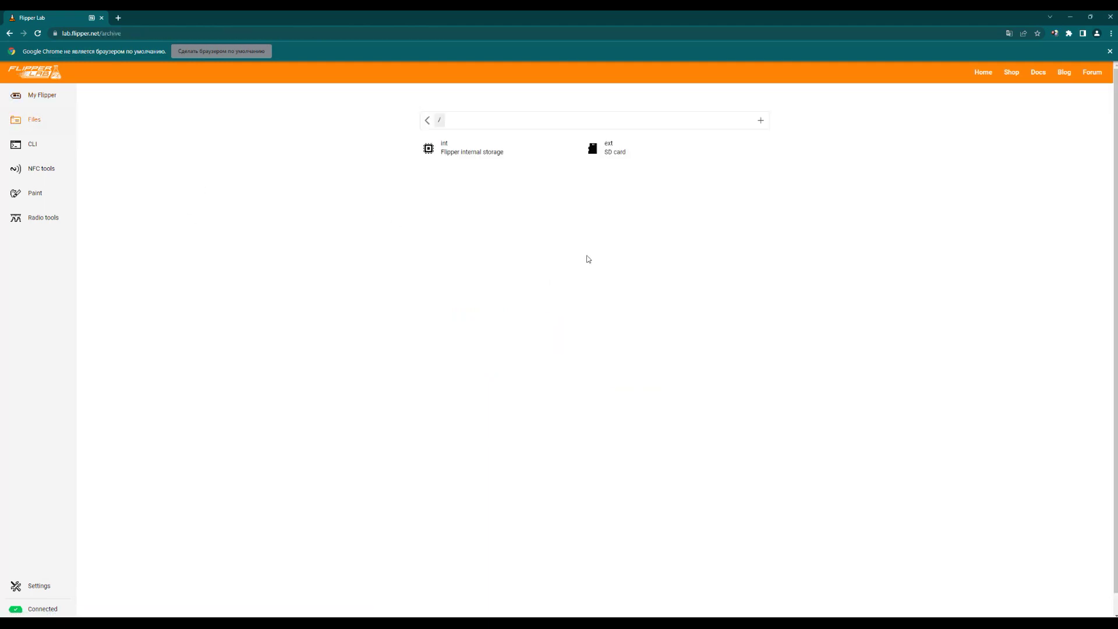
pyautogui.click(667, 163)
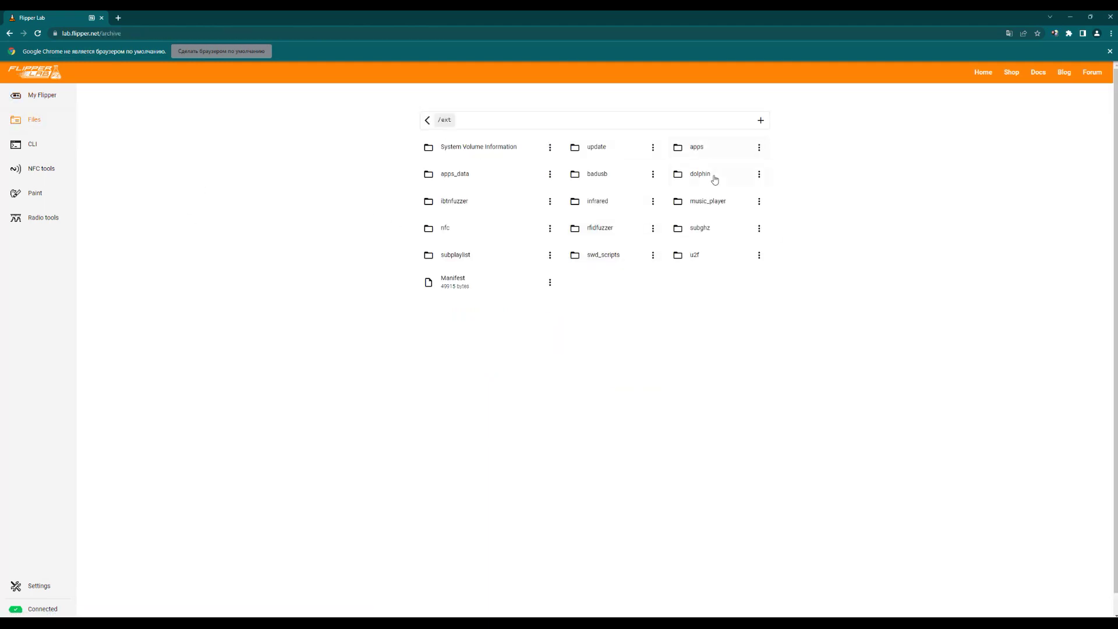
pyautogui.click(709, 231)
pyautogui.click(468, 151)
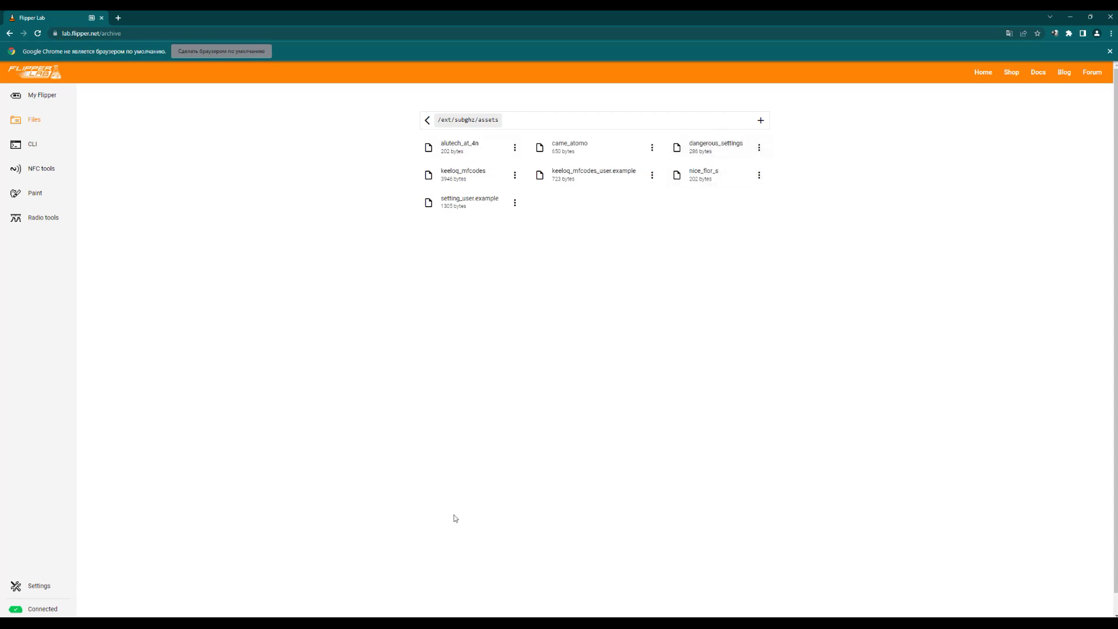
# Step: Open dangerous_settings (2) from the Download folder in a text editor to check its contents, then close it
pyautogui.click(458, 623)
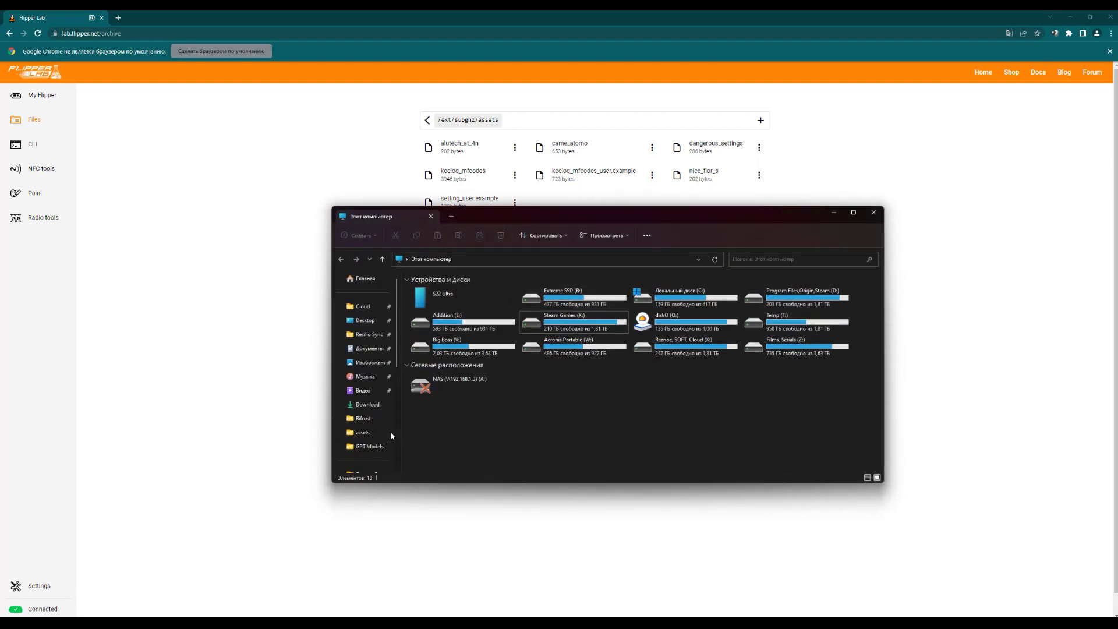
pyautogui.scroll(-3, 370, 343)
pyautogui.click(368, 334)
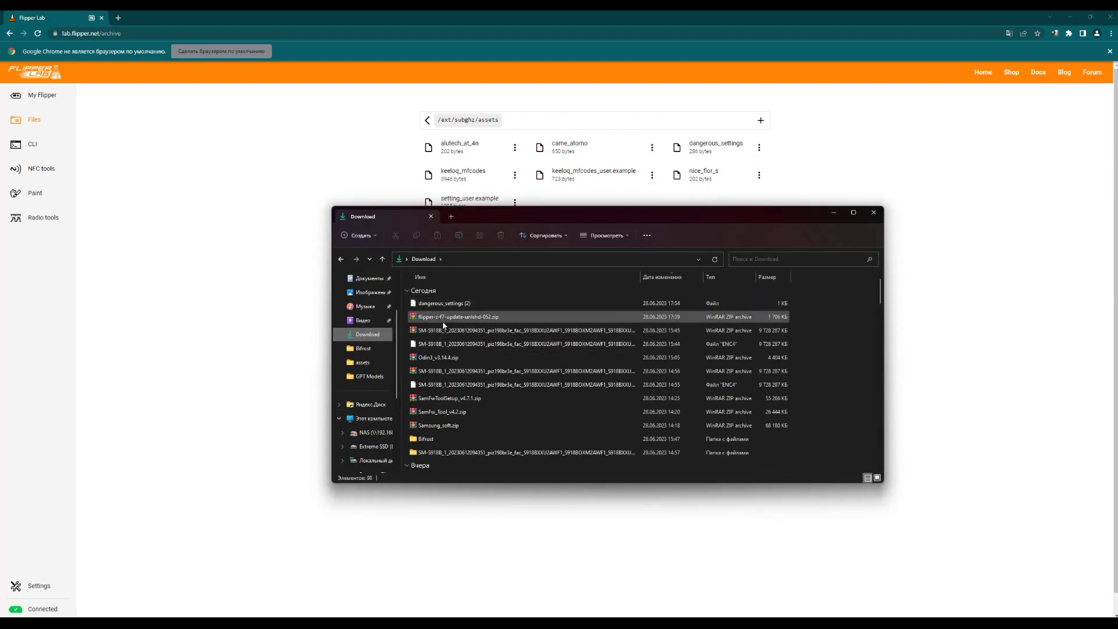
pyautogui.doubleClick(470, 303)
pyautogui.scroll(-3, 589, 396)
pyautogui.click(529, 400)
pyautogui.click(605, 449)
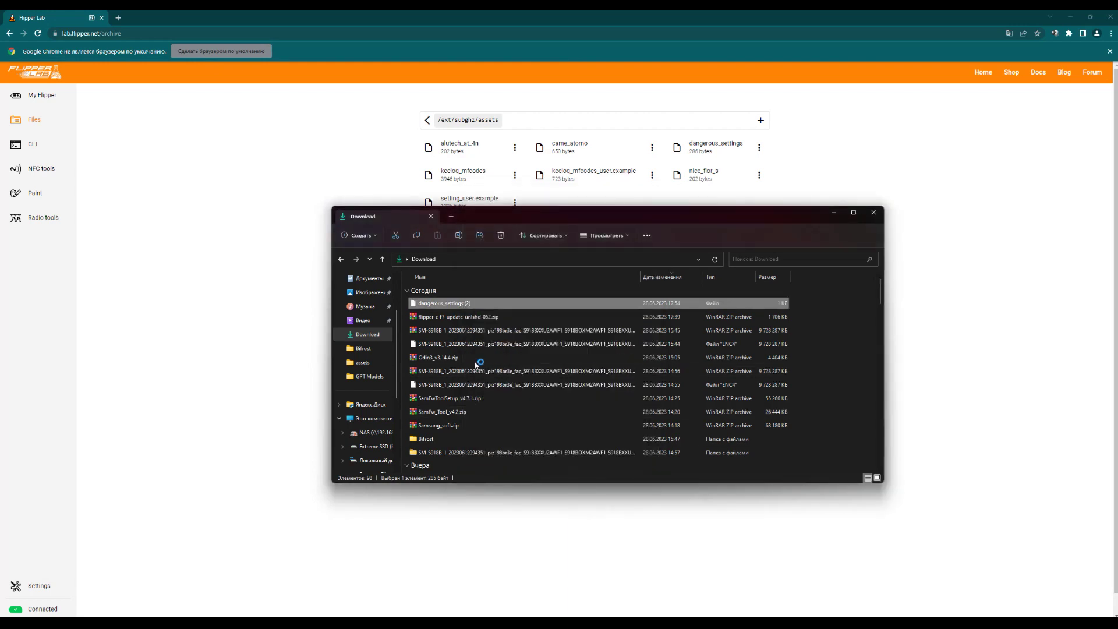
pyautogui.click(853, 210)
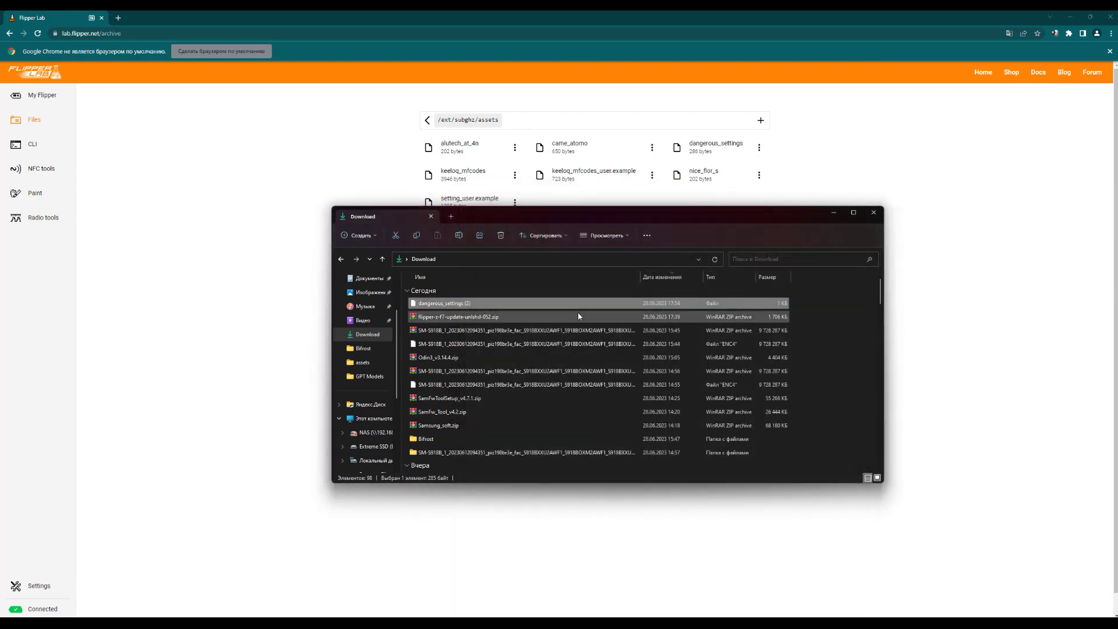
# Step: Select the unnumbered dangerous_settings file in the Download folder and move File Explorer clear of the Flipper's file list
pyautogui.scroll(-3, 504, 323)
pyautogui.click(554, 414)
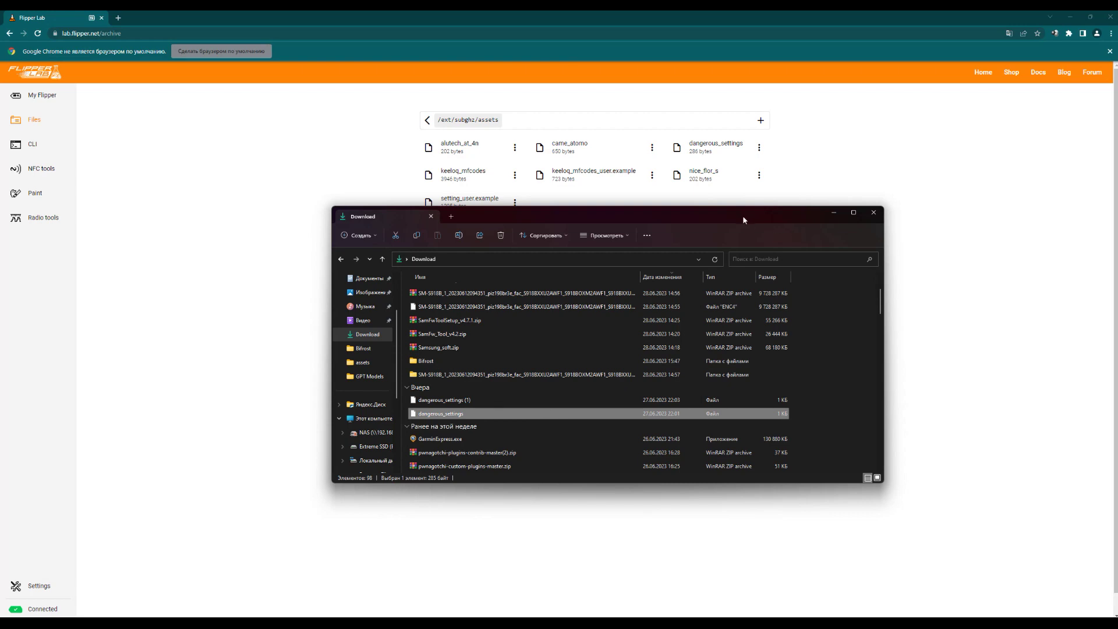
pyautogui.moveTo(744, 220); pyautogui.dragTo(737, 294)
# Step: Delete the dangerous_settings file from the Flipper's /ext/subghz/assets folder
pyautogui.click(758, 147)
pyautogui.click(759, 208)
pyautogui.click(630, 357)
# Step: Upload the unnumbered dangerous_settings file from the Download folder into the Flipper's /ext/subghz/assets folder
pyautogui.click(761, 124)
pyautogui.click(773, 138)
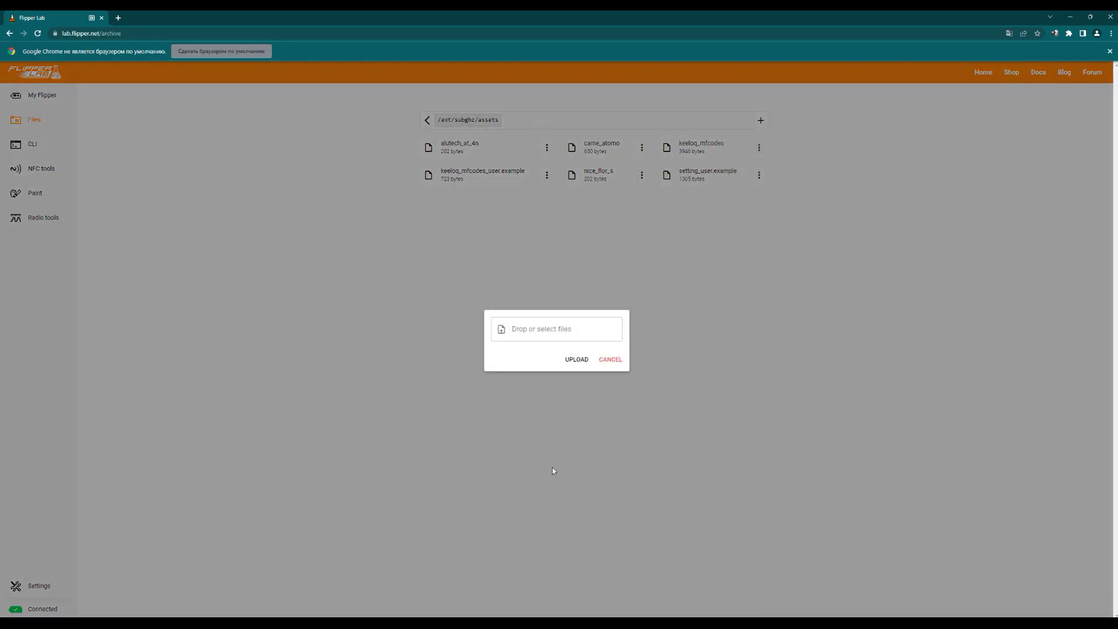
pyautogui.hotkey('alt', 'Tab')
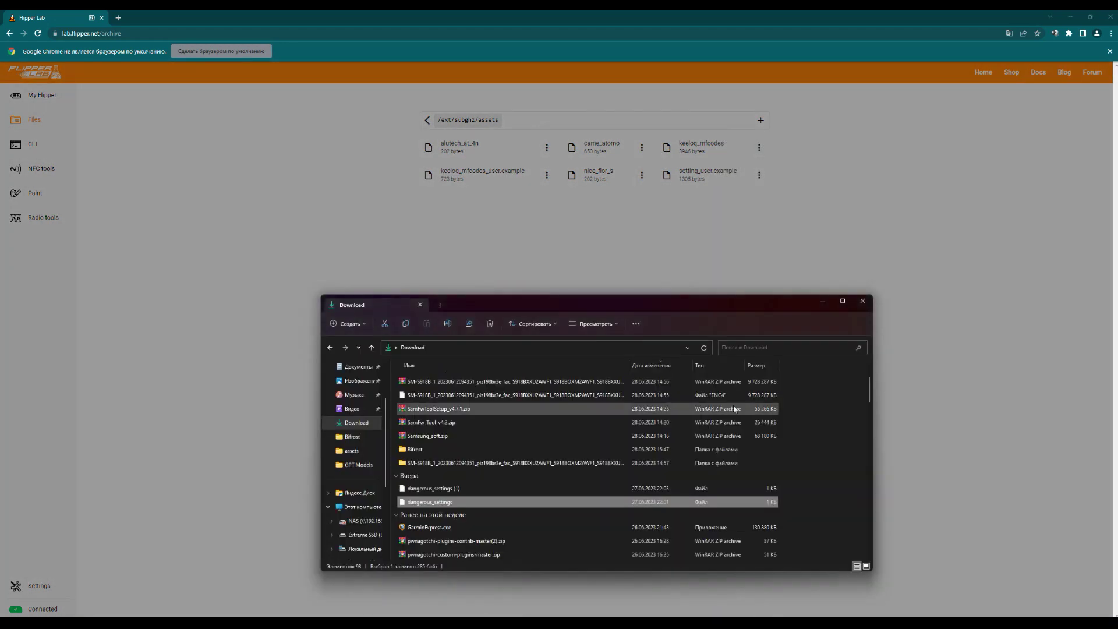
pyautogui.moveTo(579, 307); pyautogui.dragTo(781, 361)
pyautogui.moveTo(648, 559); pyautogui.dragTo(530, 328)
pyautogui.click(582, 361)
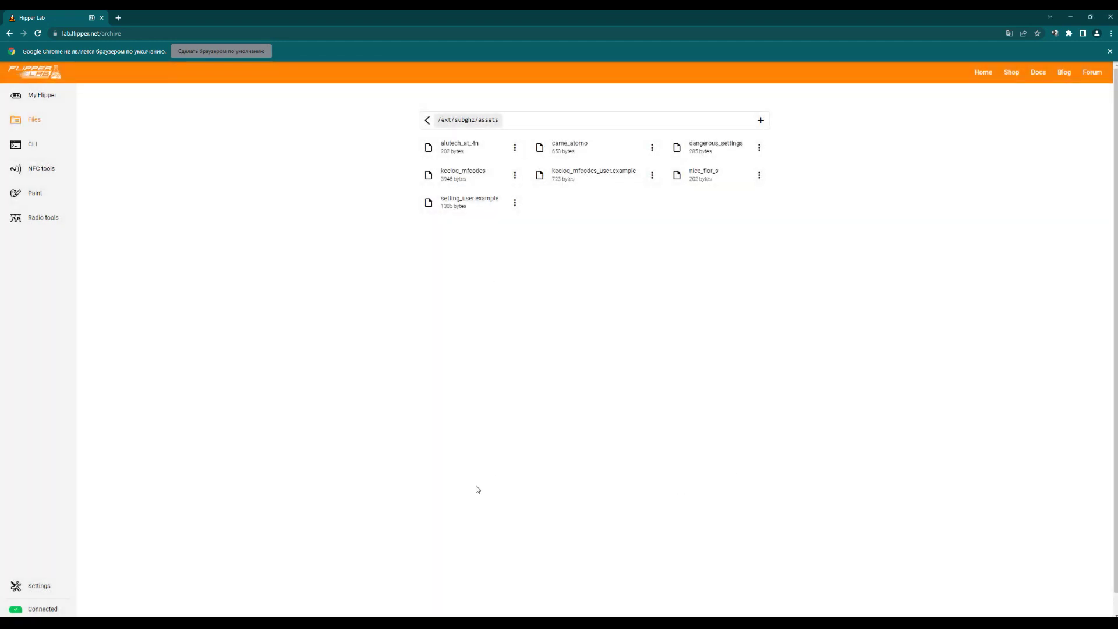